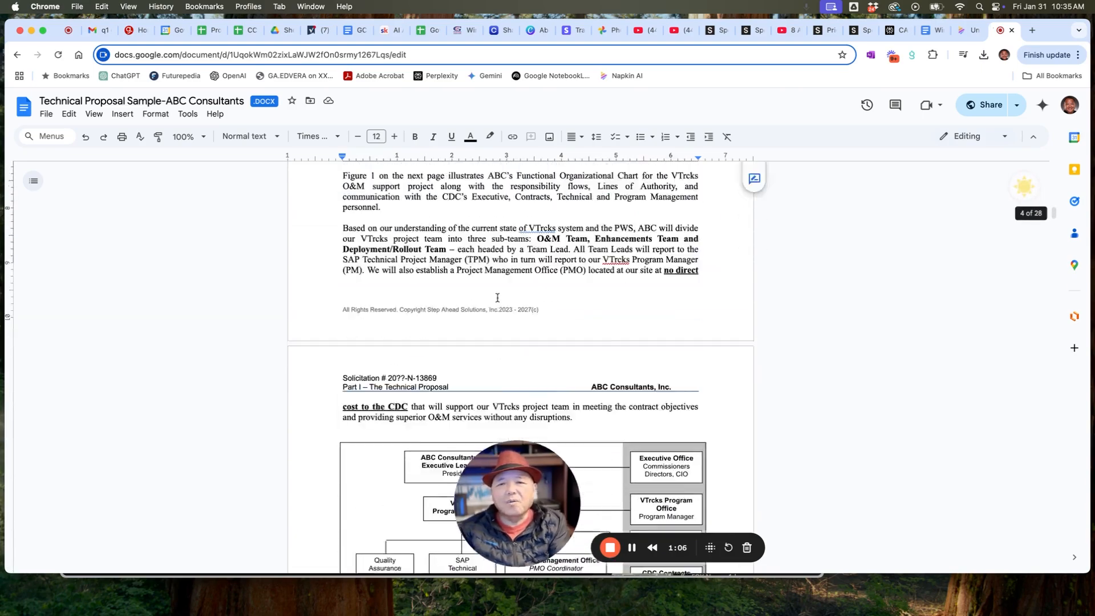
# Examine the bullets under Team ABC's Unique Selling Proposition in the technical proposal.
pyautogui.scroll(5, 497, 298)
pyautogui.scroll(-15, 497, 297)
pyautogui.scroll(10, 497, 298)
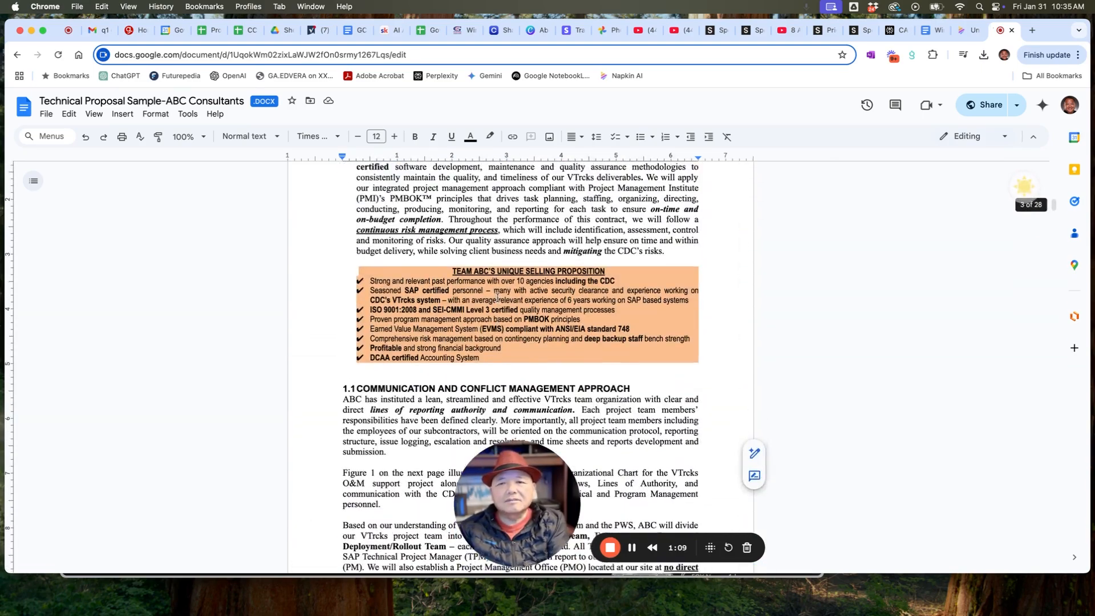
pyautogui.scroll(-1, 399, 256)
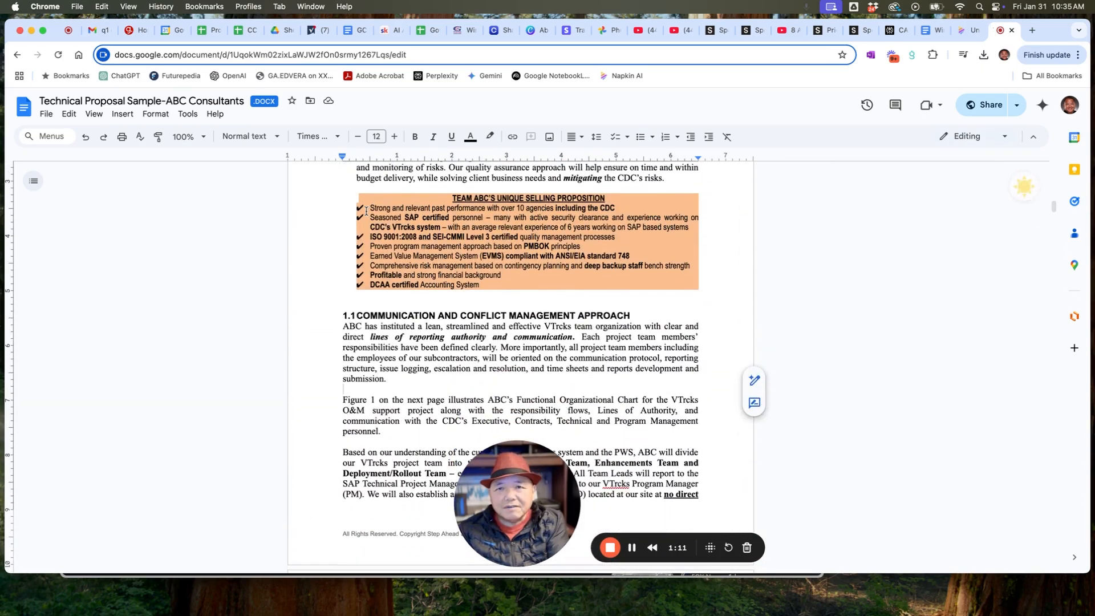
pyautogui.moveTo(368, 211); pyautogui.dragTo(482, 285)
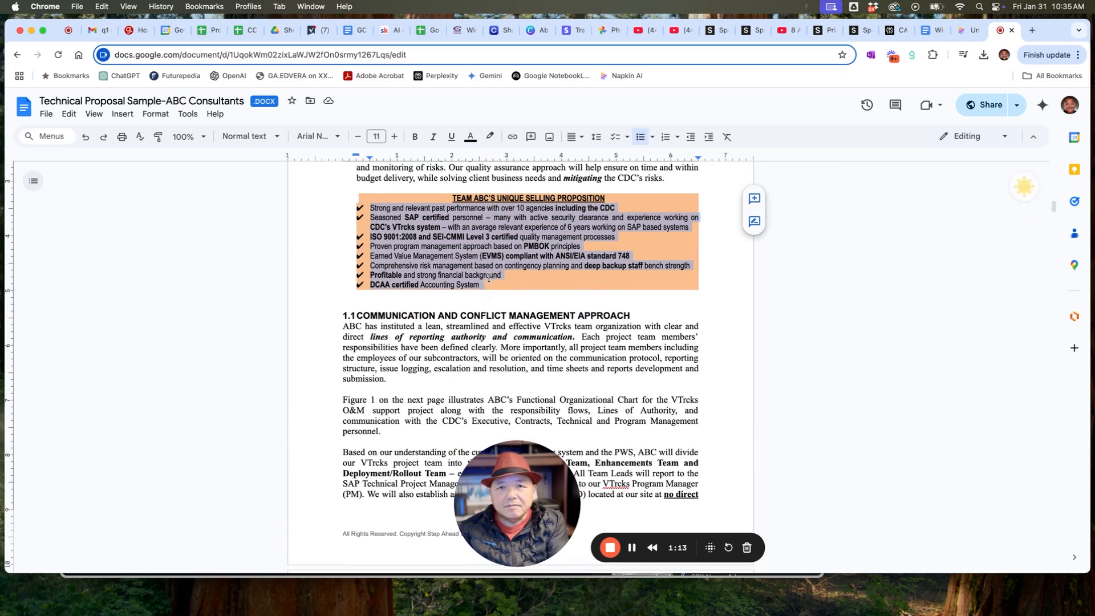
pyautogui.click(636, 362)
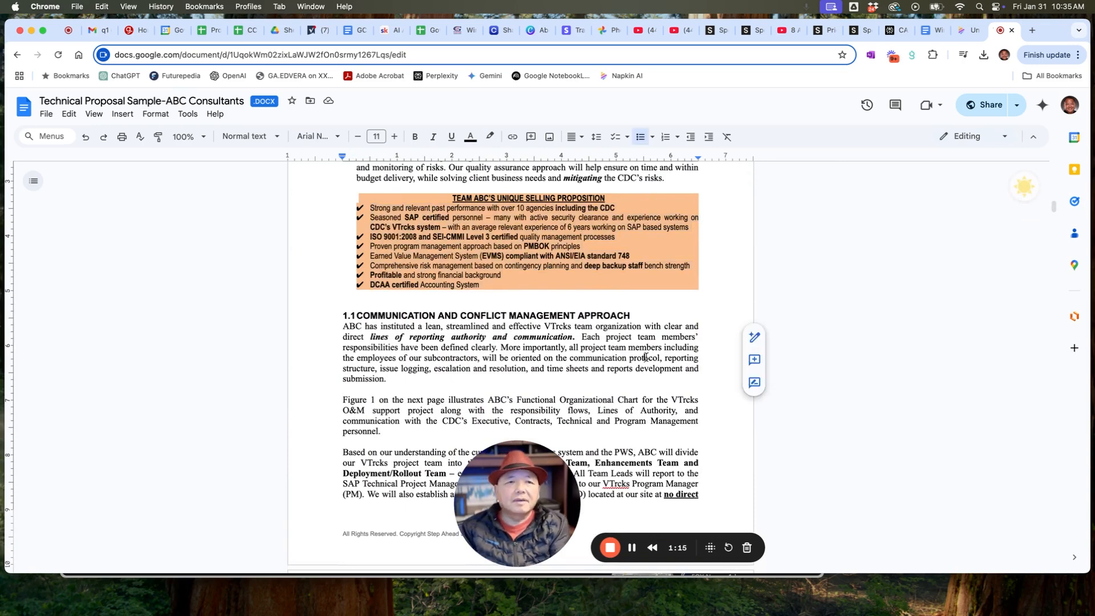
# Switch to Napkin AI and copy the whole bullet list under the Unique Selling Proposition heading.
pyautogui.click(967, 36)
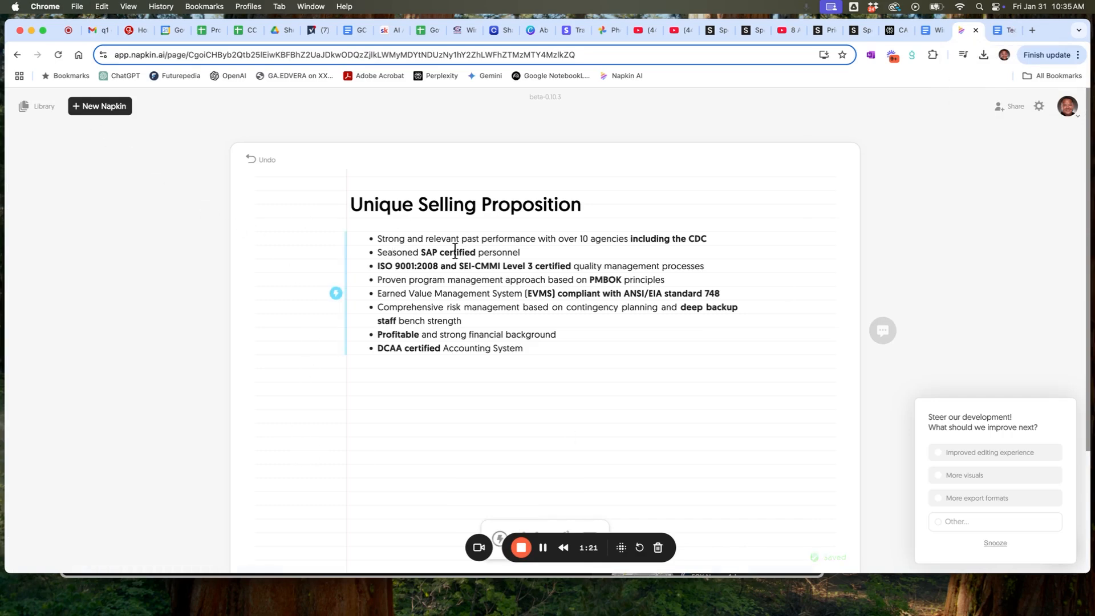
pyautogui.moveTo(378, 237); pyautogui.dragTo(538, 352)
pyautogui.press('super+c')
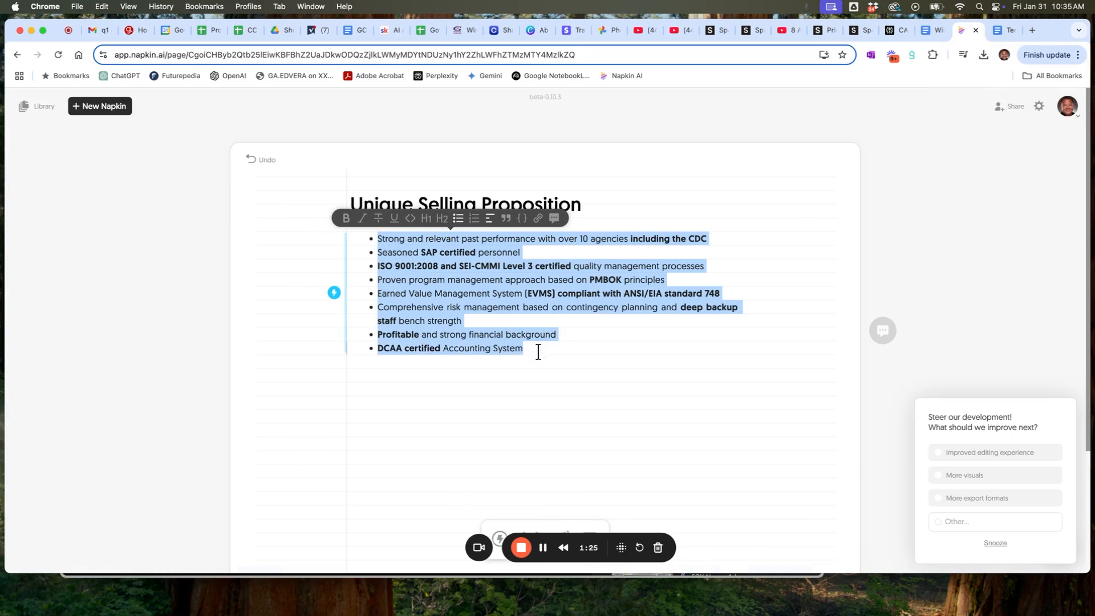
pyautogui.click(269, 298)
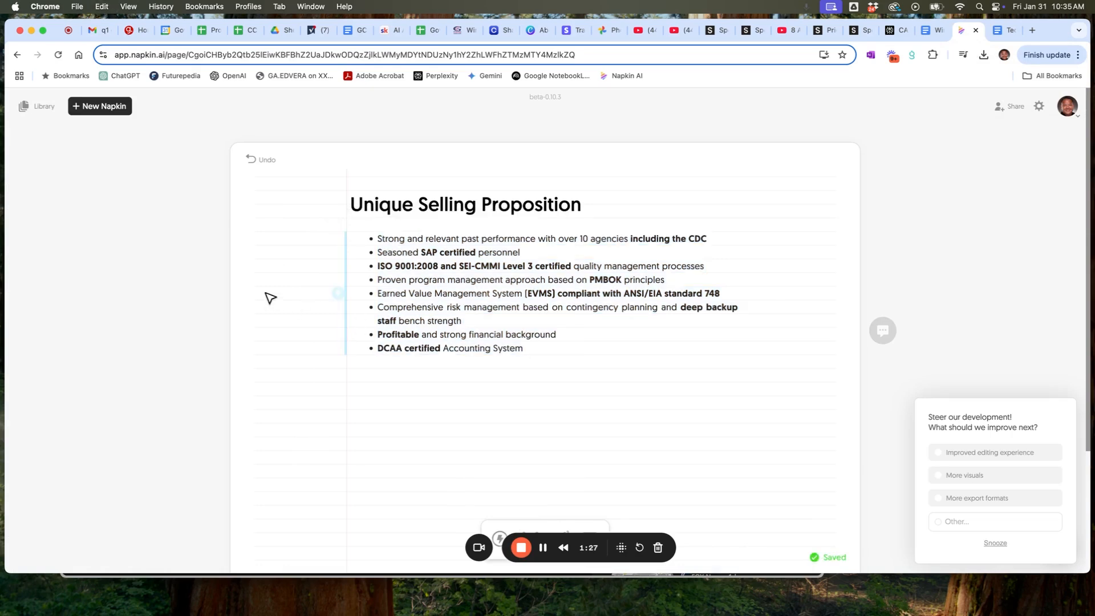
# Create a blank napkin and paste the copied selling-point bullets into its body.
pyautogui.moveTo(90, 113)
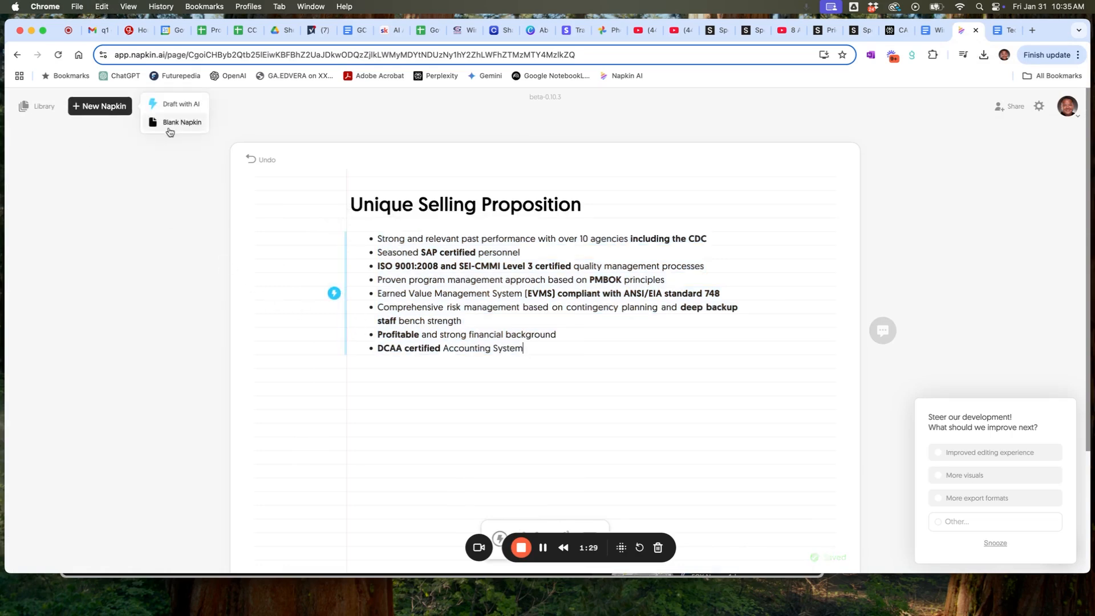
pyautogui.click(168, 120)
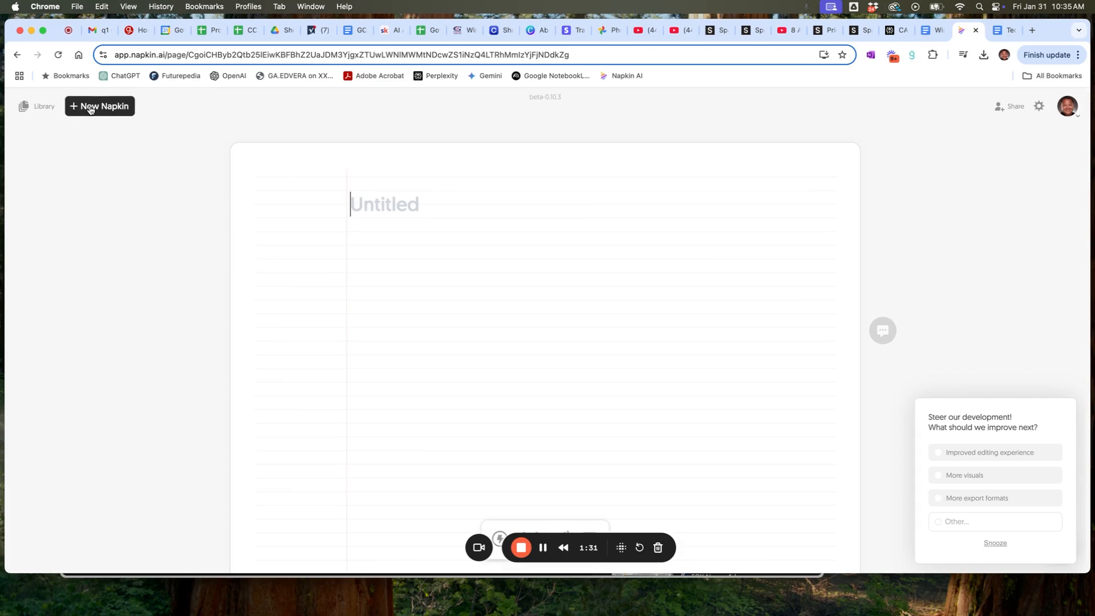
pyautogui.moveTo(89, 108)
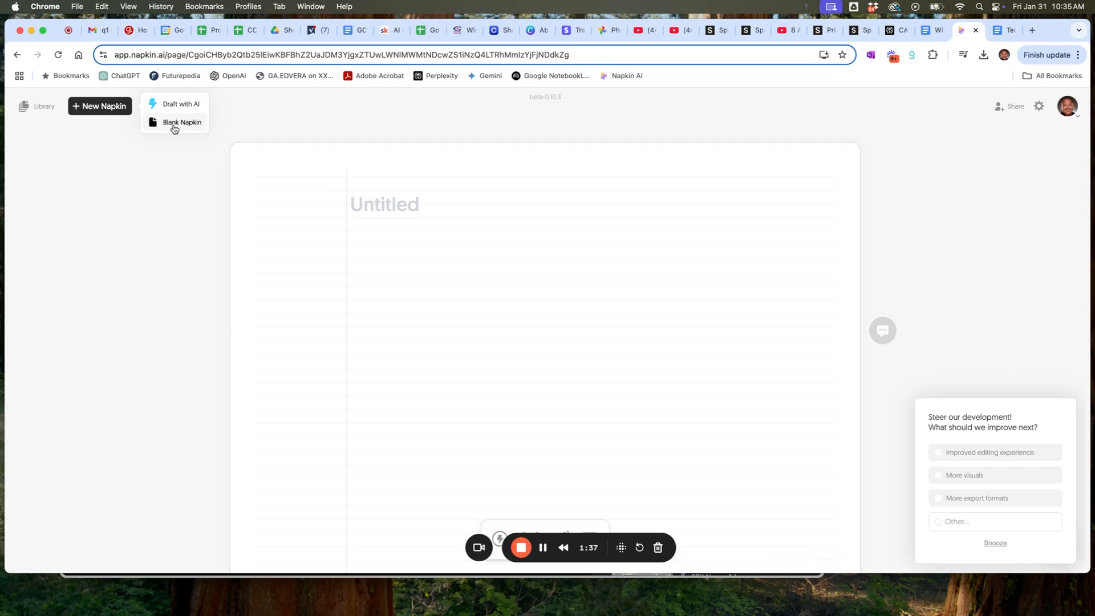
pyautogui.click(172, 122)
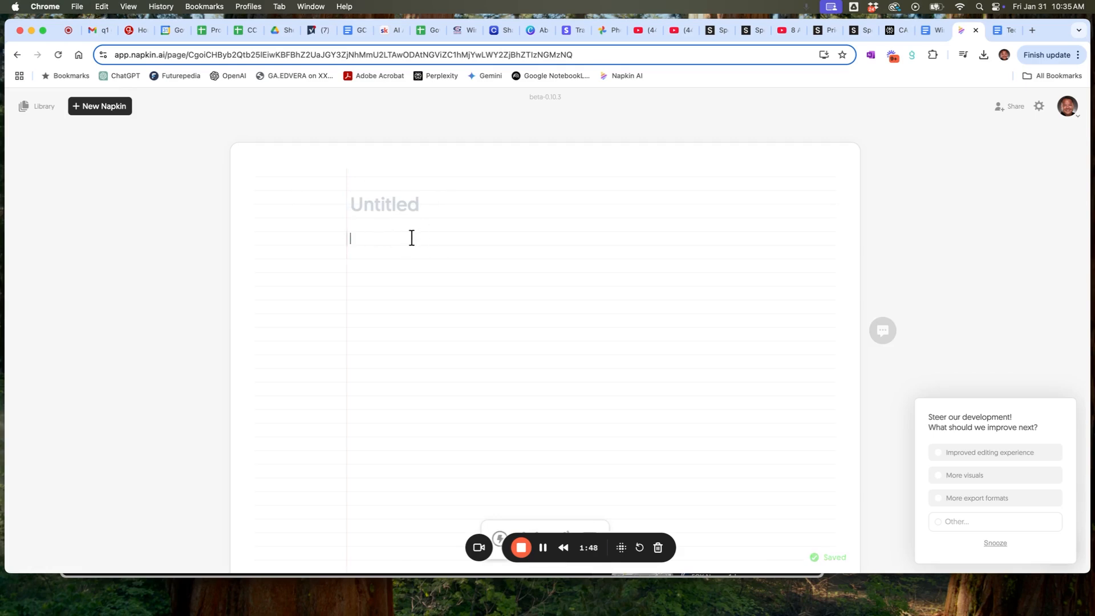
pyautogui.press('super+v')
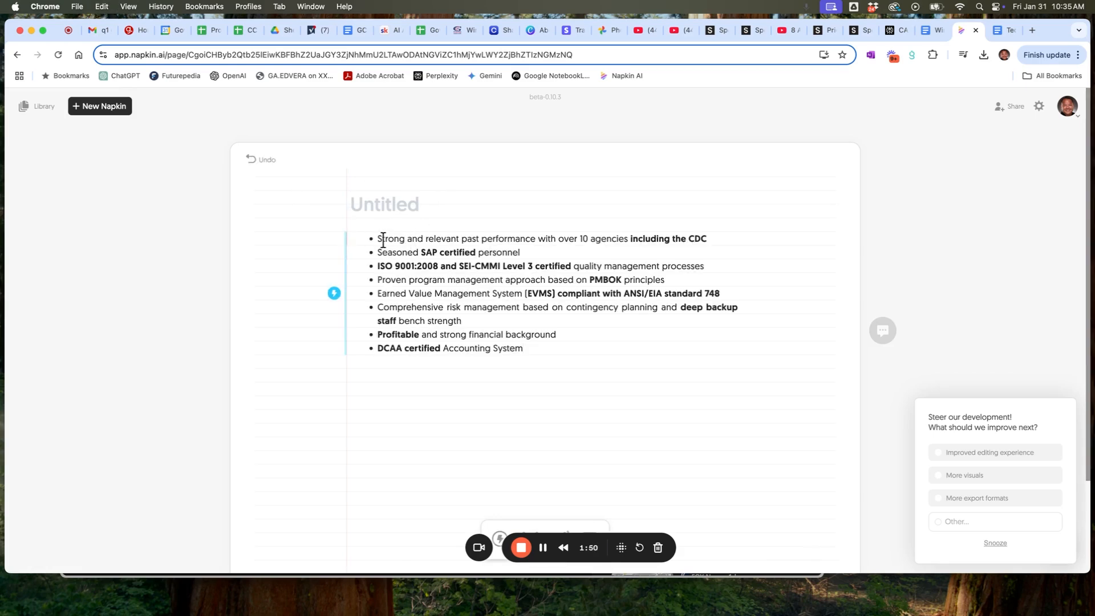
pyautogui.moveTo(376, 239); pyautogui.dragTo(469, 306)
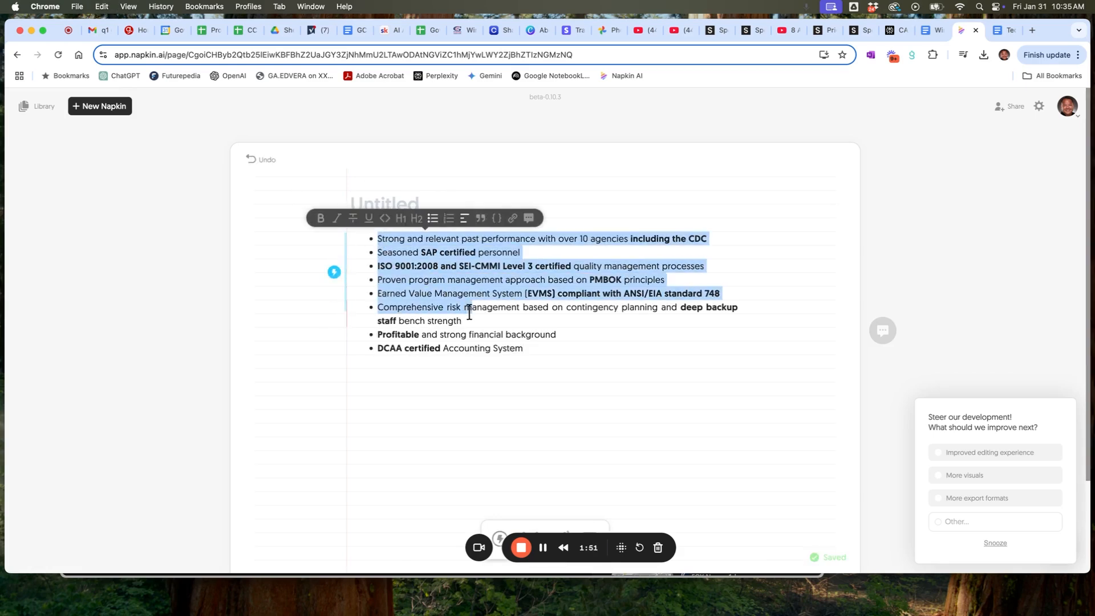
pyautogui.click(440, 297)
# Compare with the source bullets in the proposal document and title the napkin "Why Choose TEAM ABC".
pyautogui.click(998, 33)
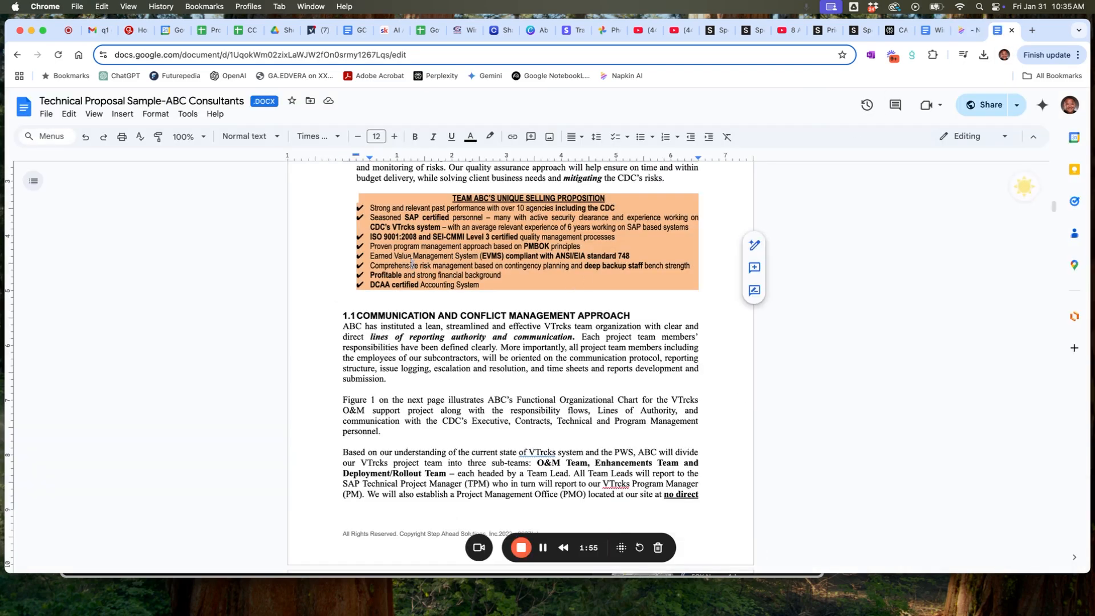
pyautogui.moveTo(416, 265); pyautogui.dragTo(371, 227)
pyautogui.click(964, 31)
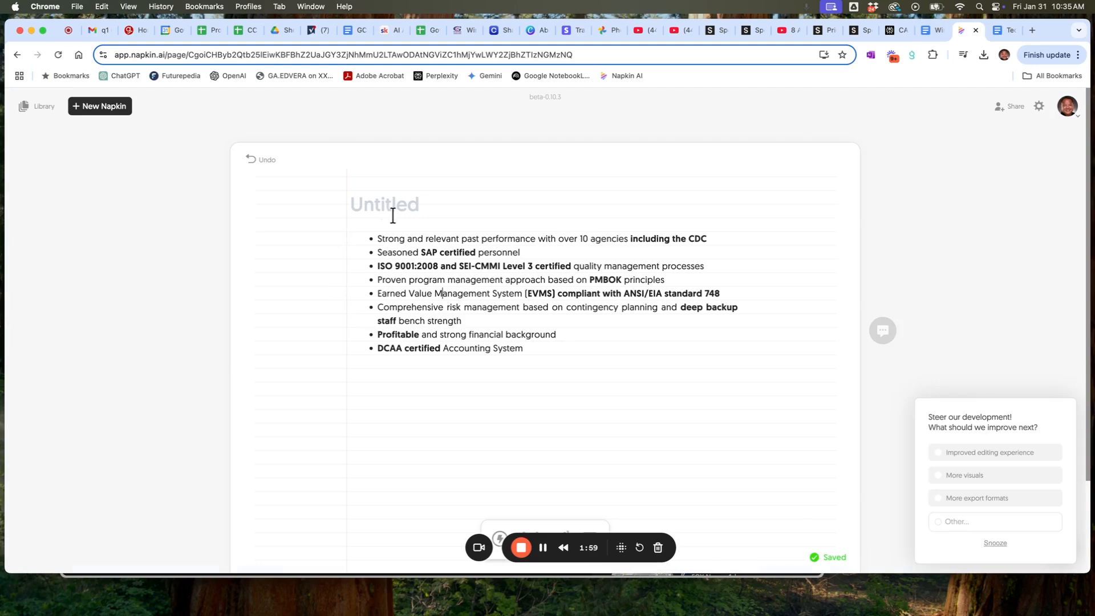
pyautogui.write('Why Choose ')
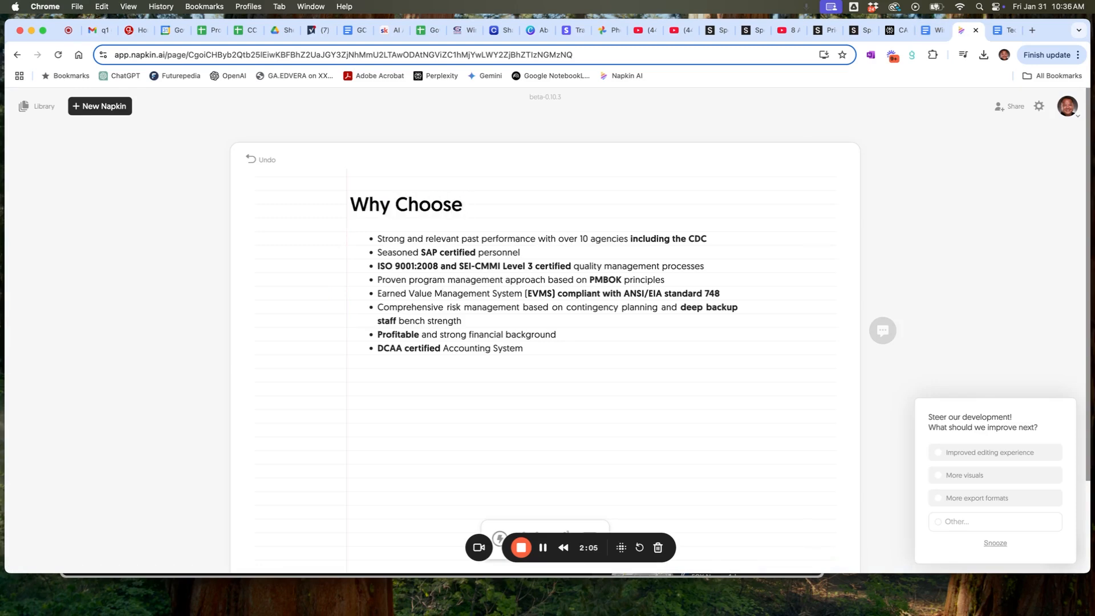
pyautogui.write('TEAM ABC')
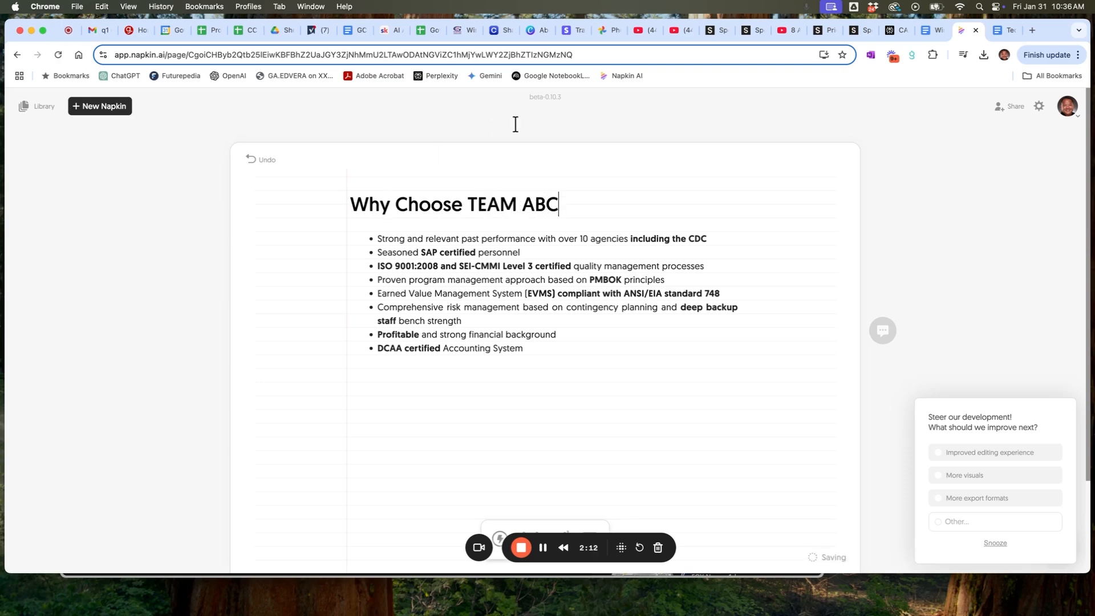
pyautogui.moveTo(469, 202); pyautogui.dragTo(562, 204)
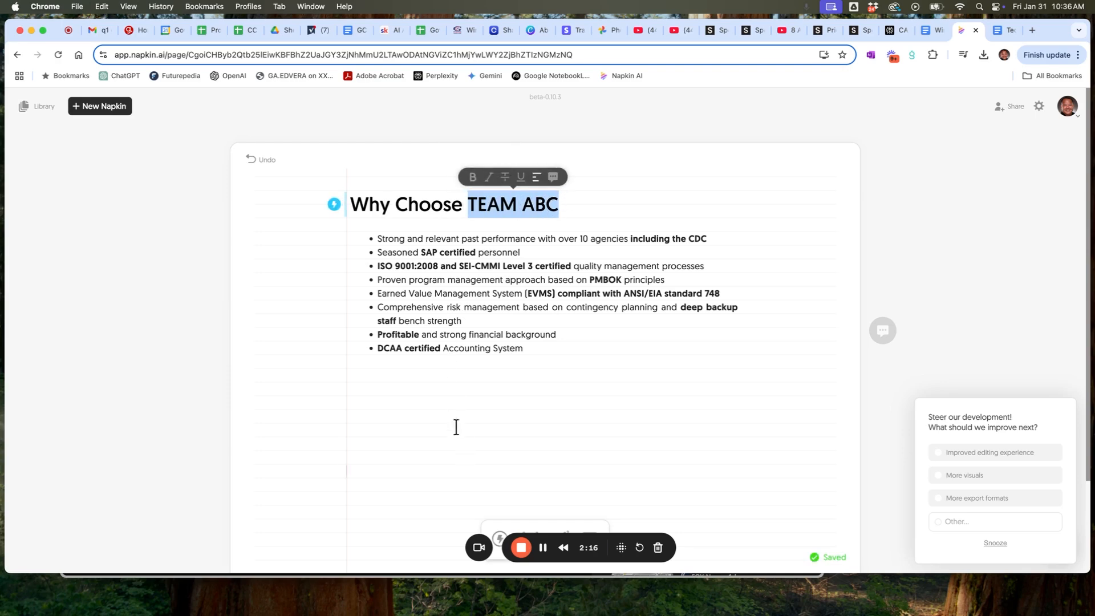
pyautogui.click(408, 394)
# Generate visual suggestions from the napkin's bullet list.
pyautogui.moveTo(397, 273)
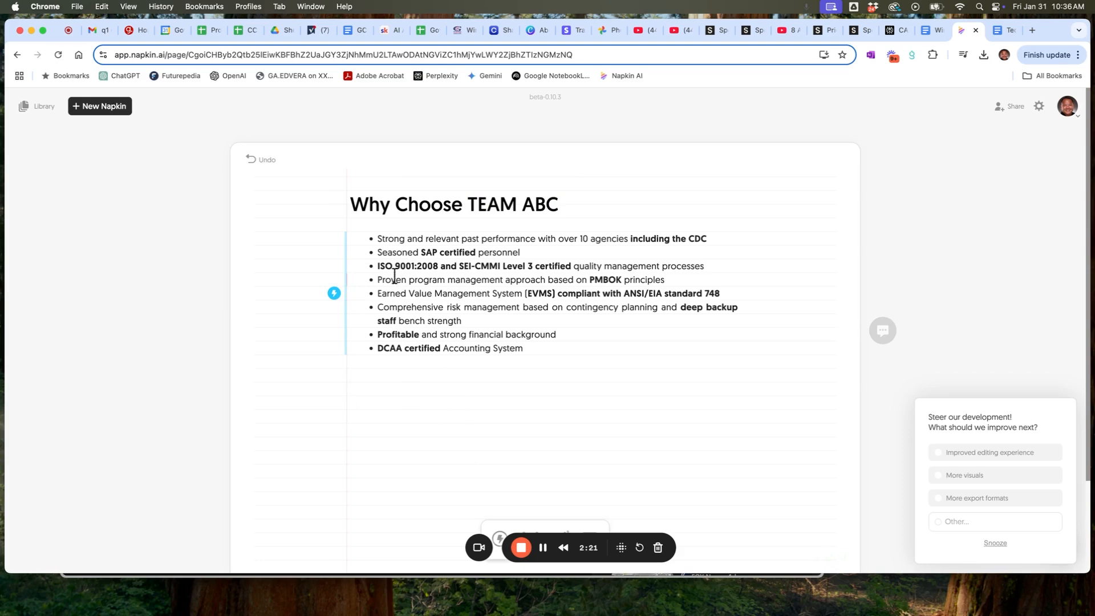
pyautogui.scroll(5, 394, 276)
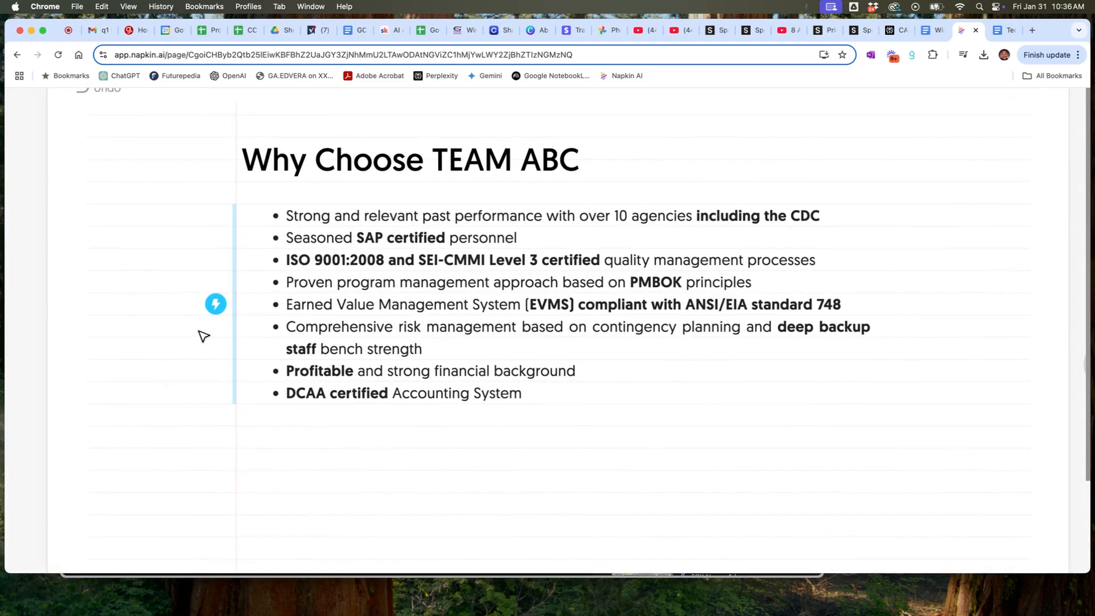
pyautogui.click(216, 306)
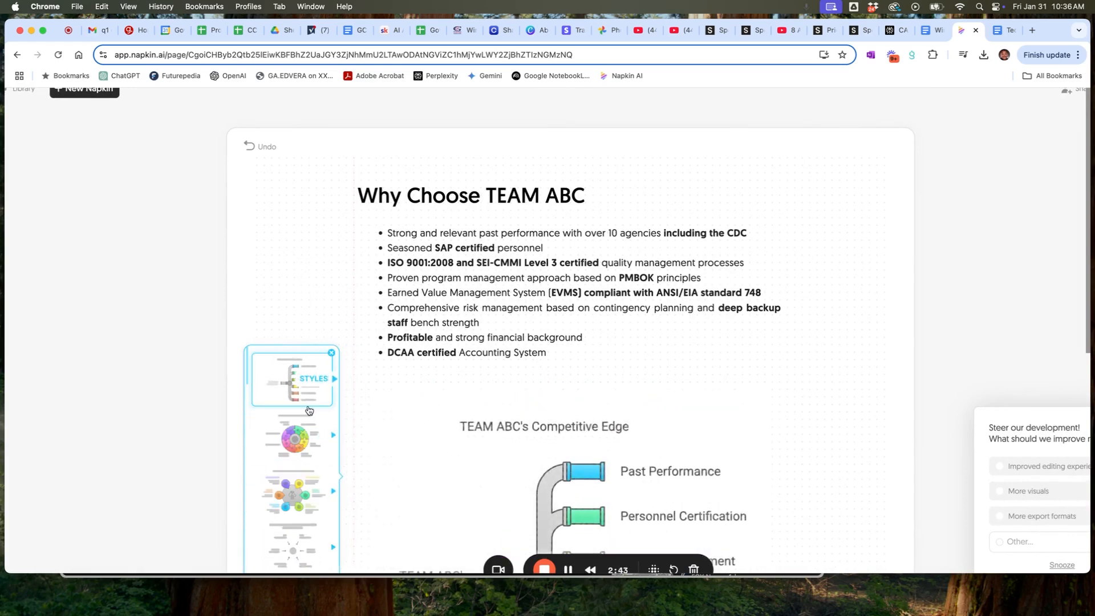
# Browse the suggested visuals for the bullet list, previewing designs such as the puzzle wheel, arrows, brain and note cards.
pyautogui.click(294, 438)
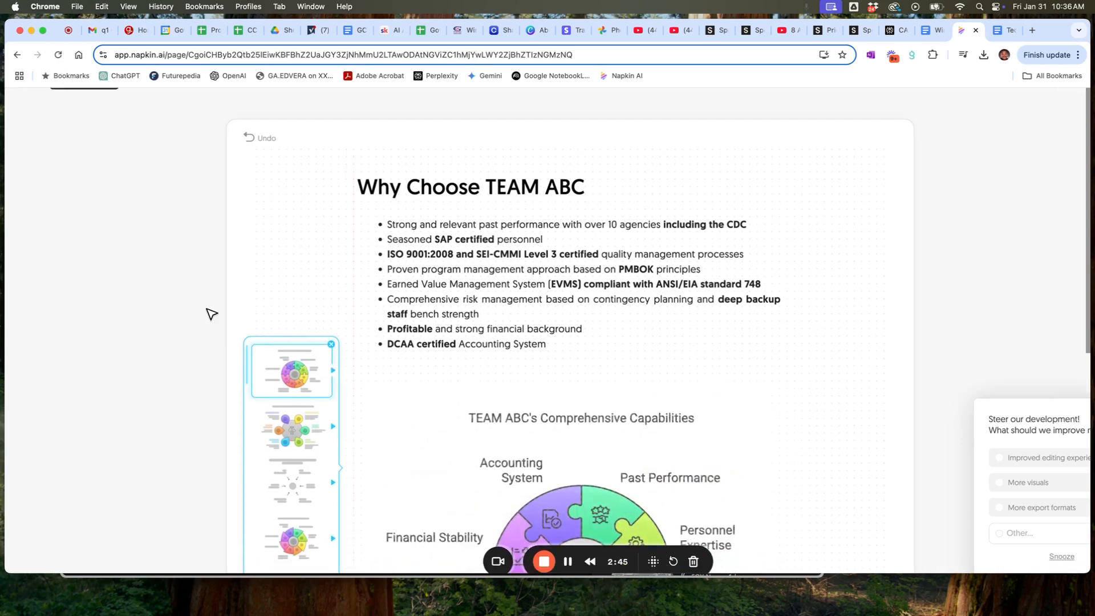
pyautogui.scroll(-3, 181, 317)
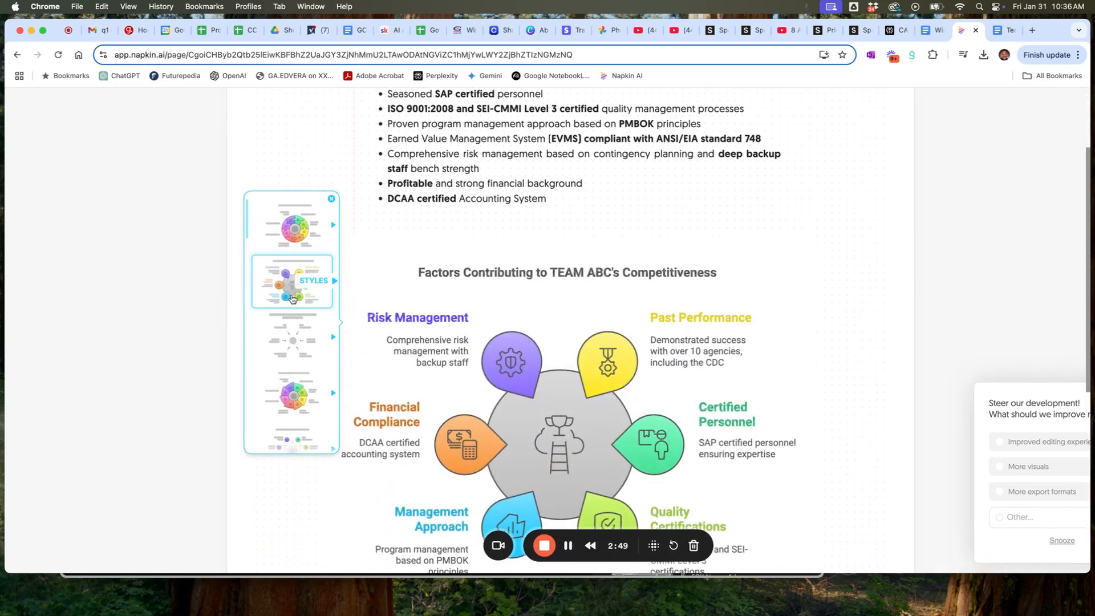
pyautogui.scroll(-1, 293, 298)
pyautogui.scroll(-2, 292, 298)
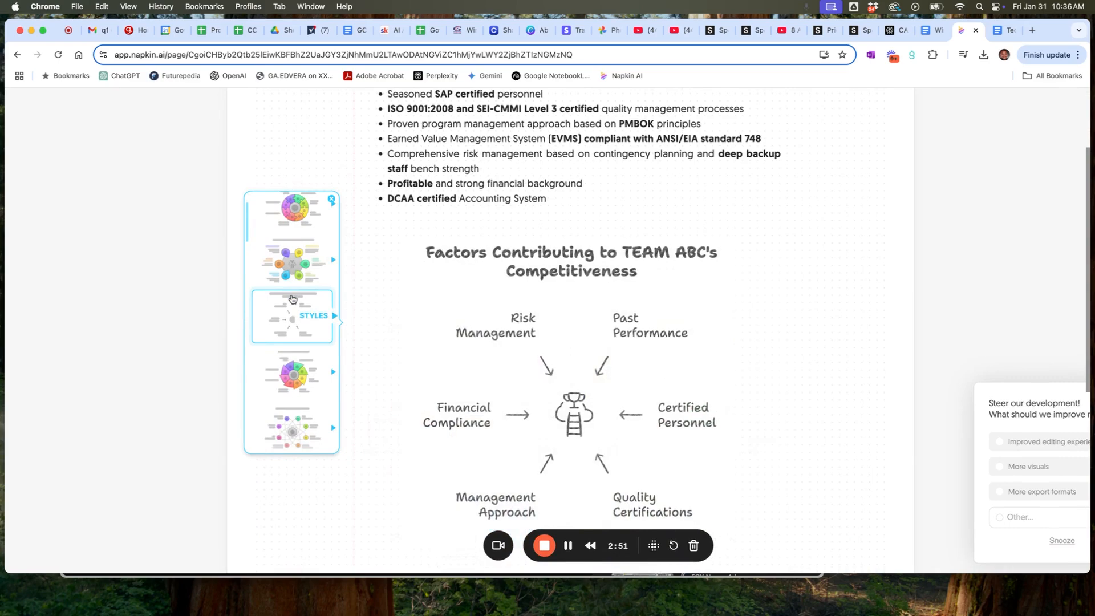
pyautogui.scroll(2, 292, 298)
pyautogui.scroll(-5, 292, 299)
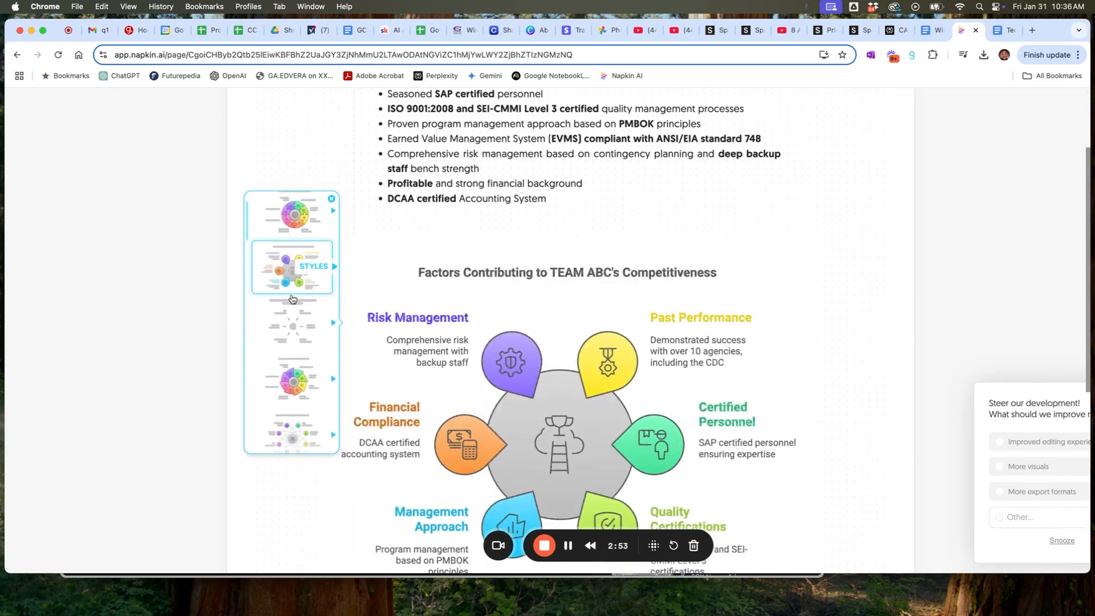
pyautogui.scroll(-8, 292, 299)
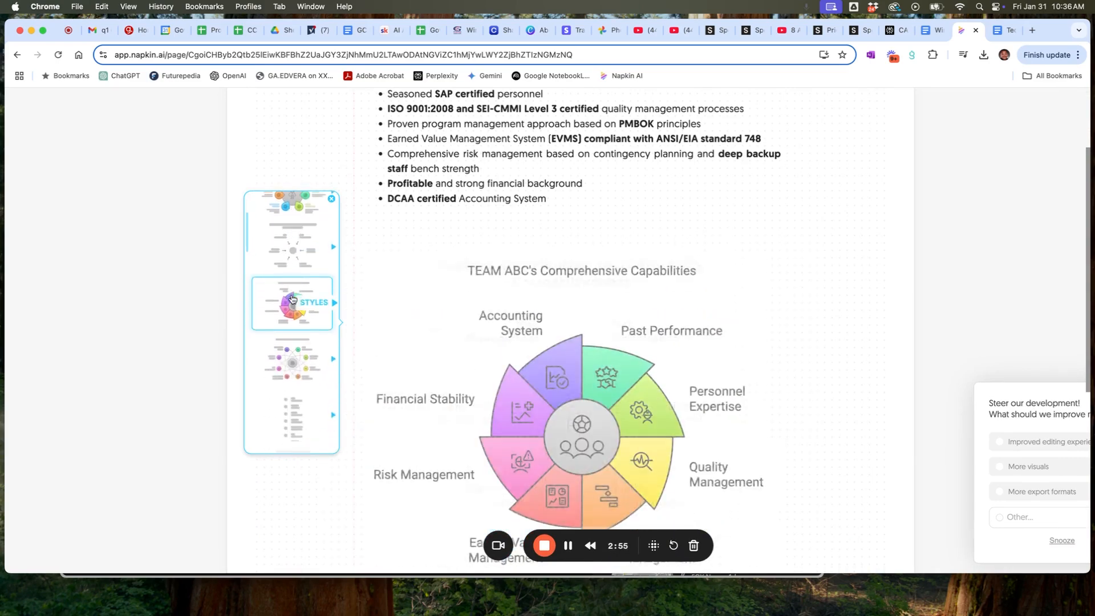
pyautogui.scroll(-8, 295, 322)
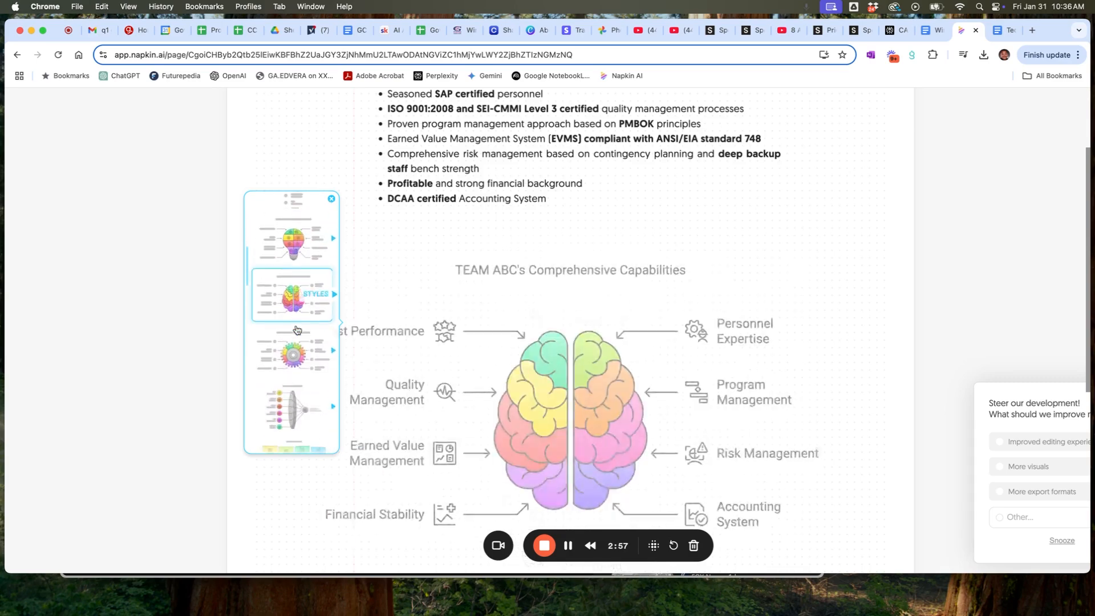
pyautogui.scroll(-10, 296, 329)
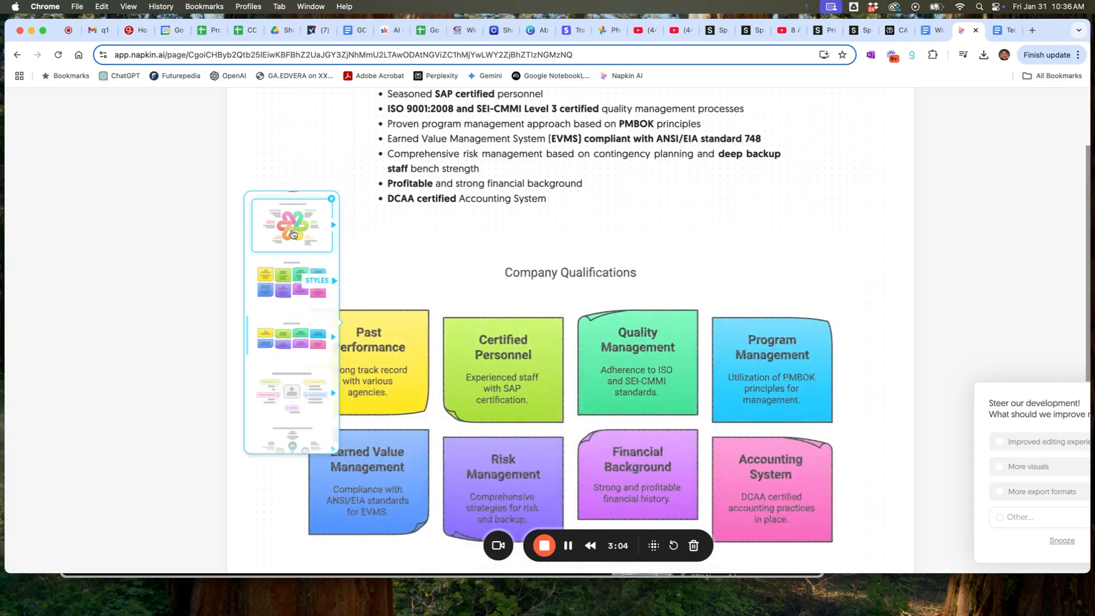
# Choose the colourful interlaced-loop visual for the bullets and compare it with the curled-card Company Qualifications design.
pyautogui.click(295, 219)
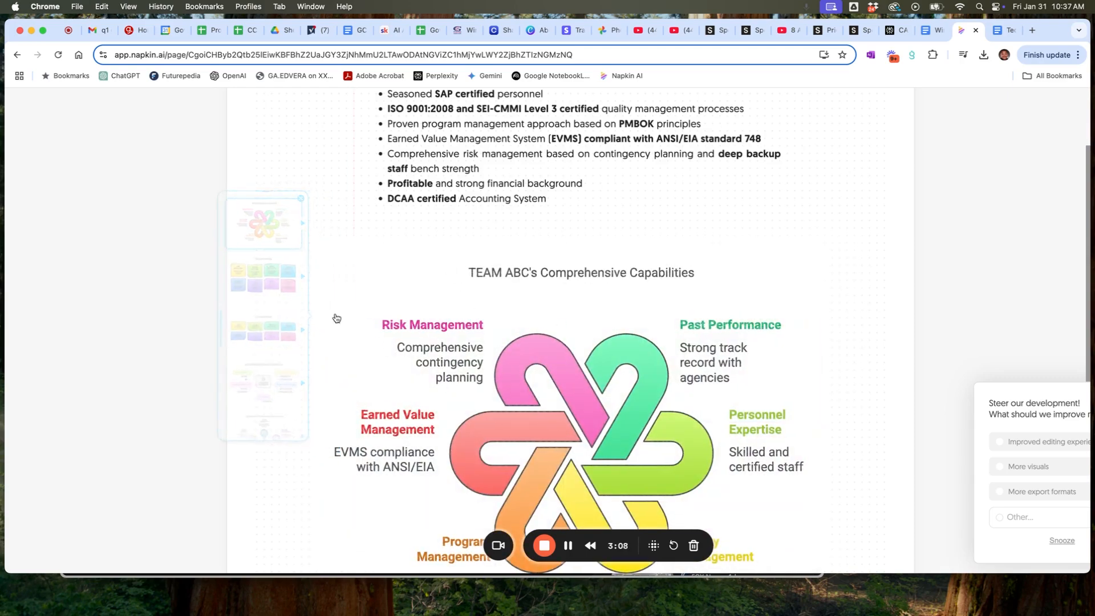
pyautogui.click(263, 330)
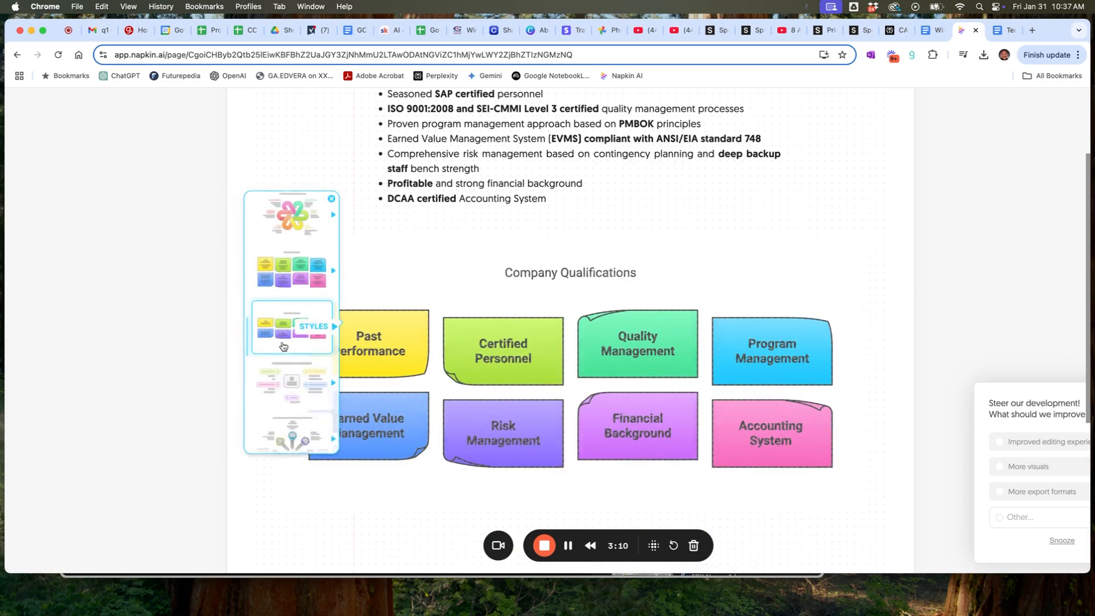
pyautogui.scroll(1, 283, 346)
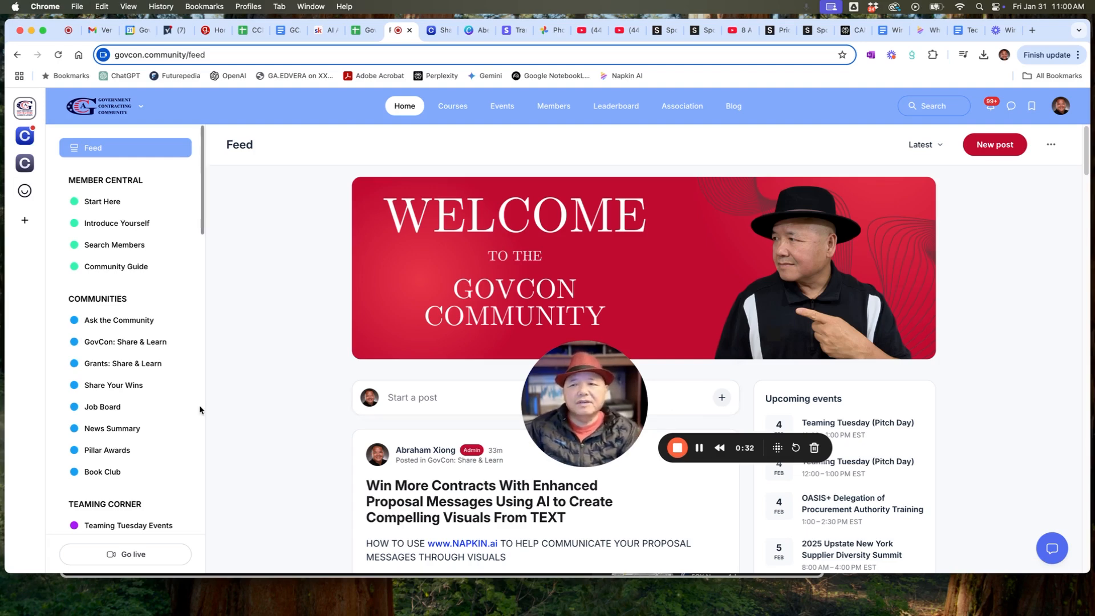
# Open the News Summary space in the GovCon community and look through its recent news posts.
pyautogui.click(111, 430)
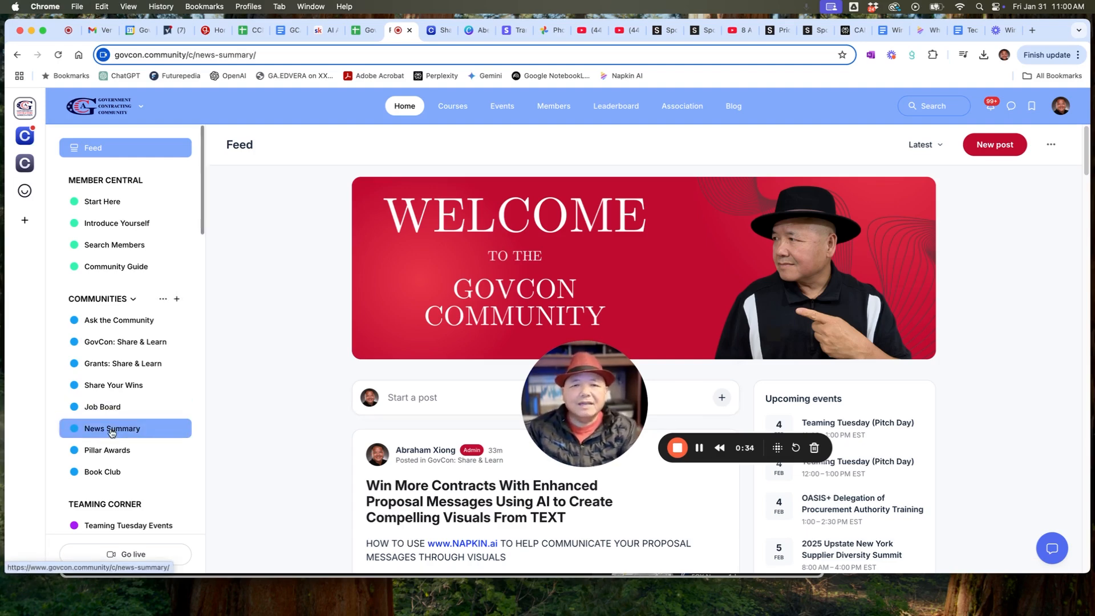
pyautogui.moveTo(566, 403); pyautogui.dragTo(214, 480)
pyautogui.scroll(-1, 732, 398)
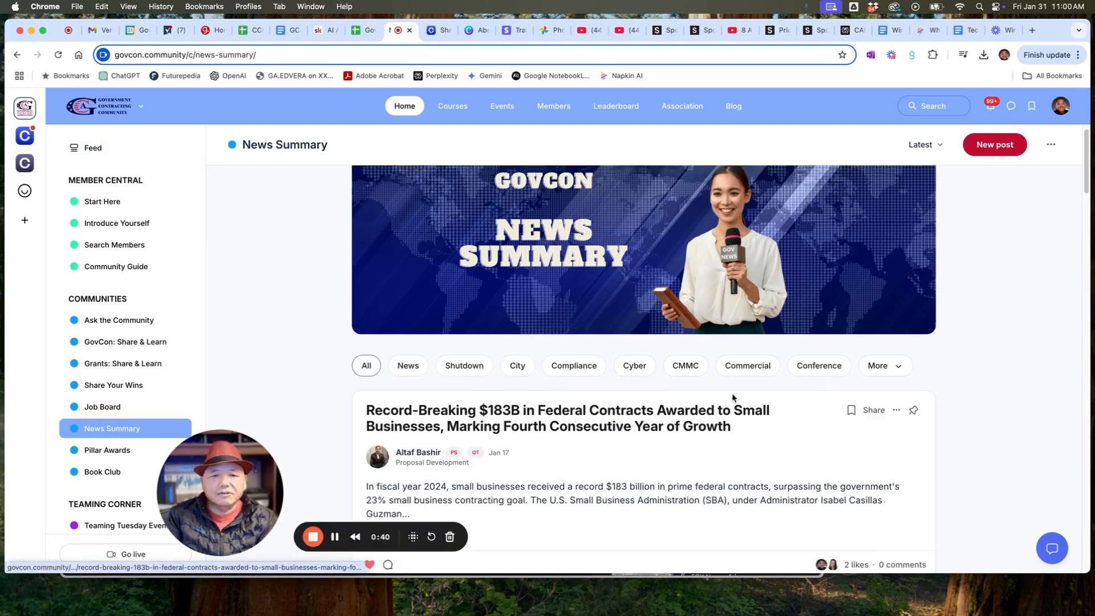
pyautogui.scroll(-10, 733, 397)
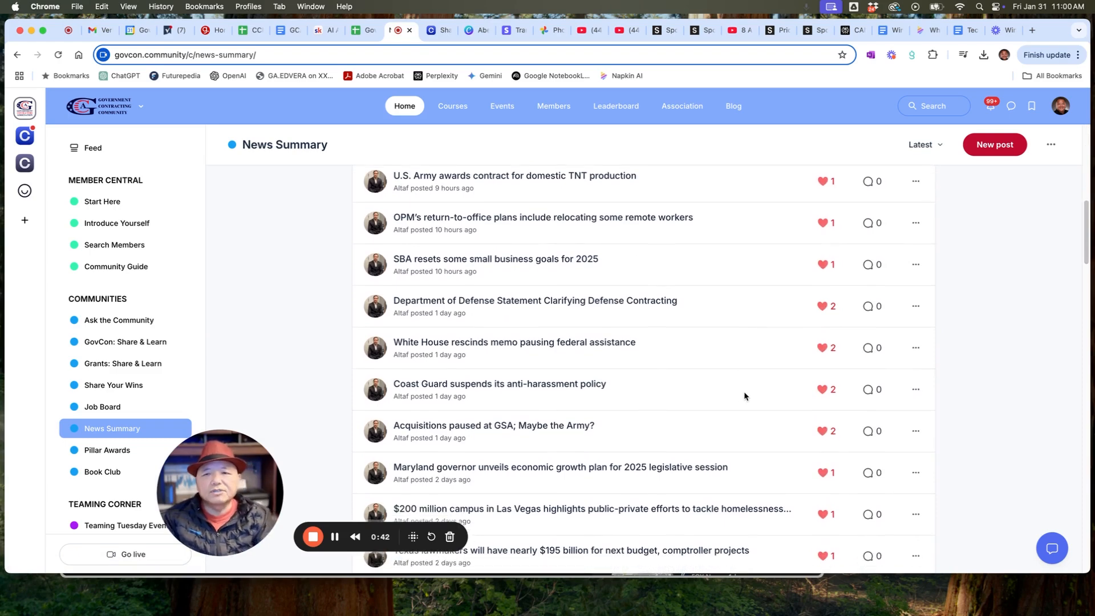
pyautogui.moveTo(200, 478); pyautogui.dragTo(233, 473)
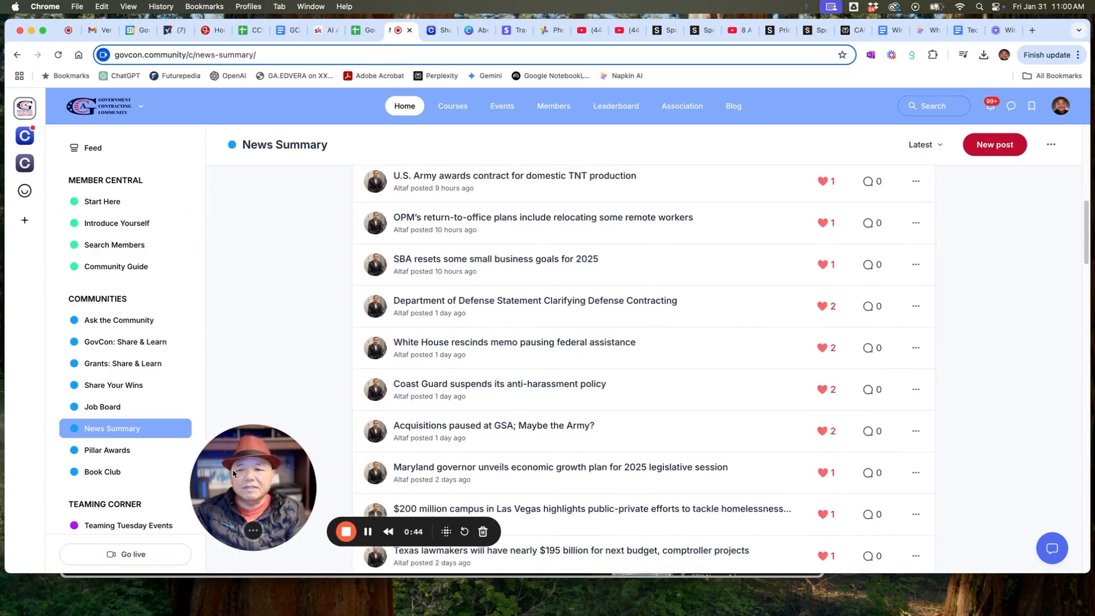
# Open the Industry Events space in the GovCon community and look through its upcoming February 2025 events.
pyautogui.scroll(-8, 153, 450)
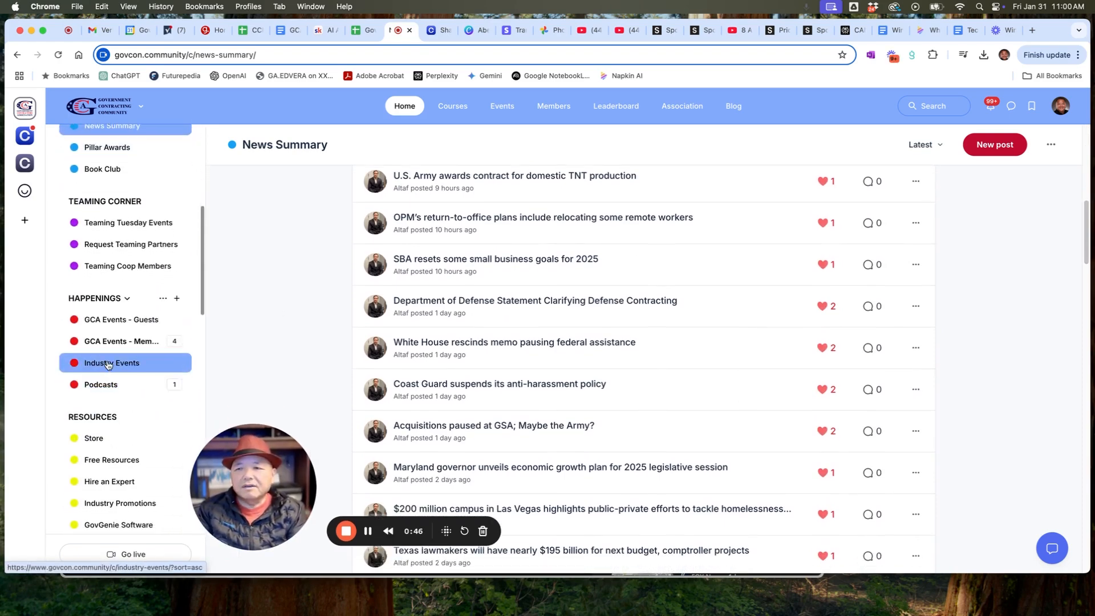
pyautogui.click(109, 365)
pyautogui.press('super+equal')
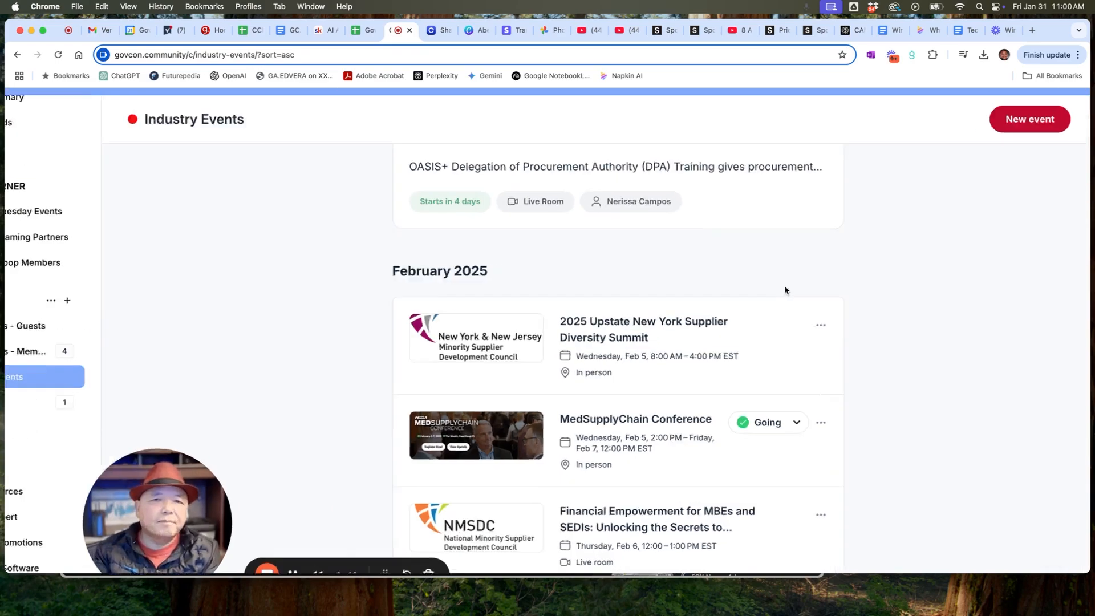
pyautogui.press('super+equal')
pyautogui.press('super+equal')
pyautogui.press('super+equal')
pyautogui.scroll(-15, 629, 348)
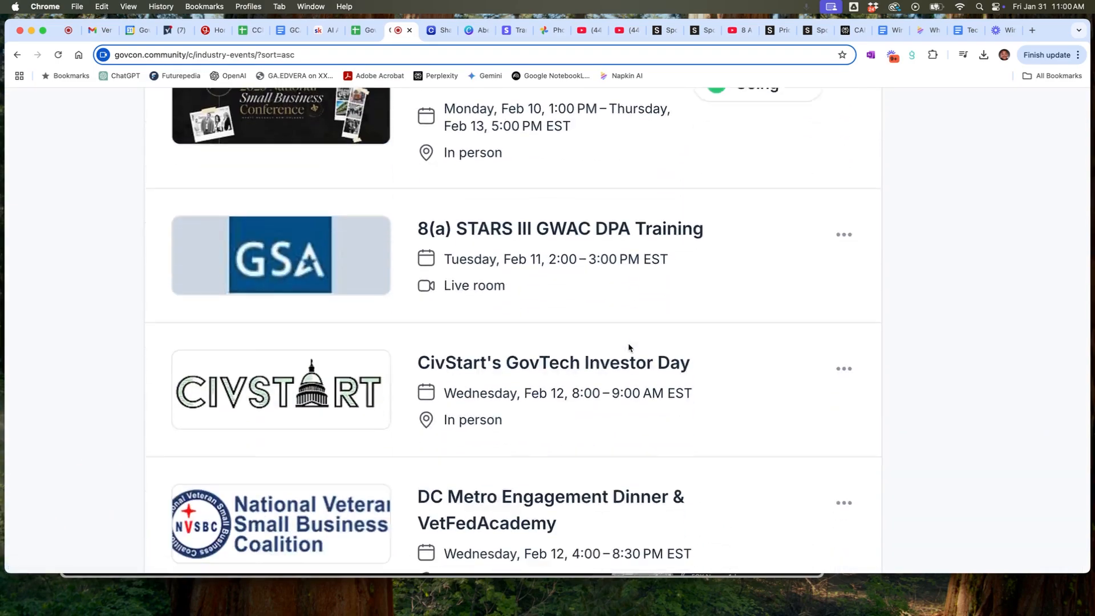
pyautogui.scroll(10, 629, 348)
pyautogui.press('super+0')
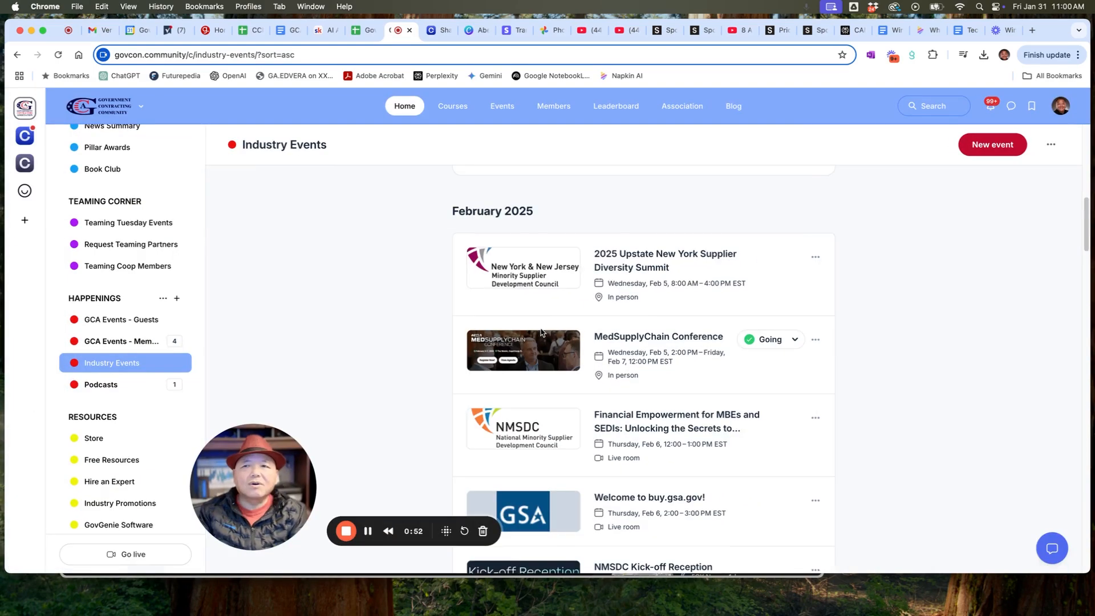
pyautogui.scroll(2, 410, 330)
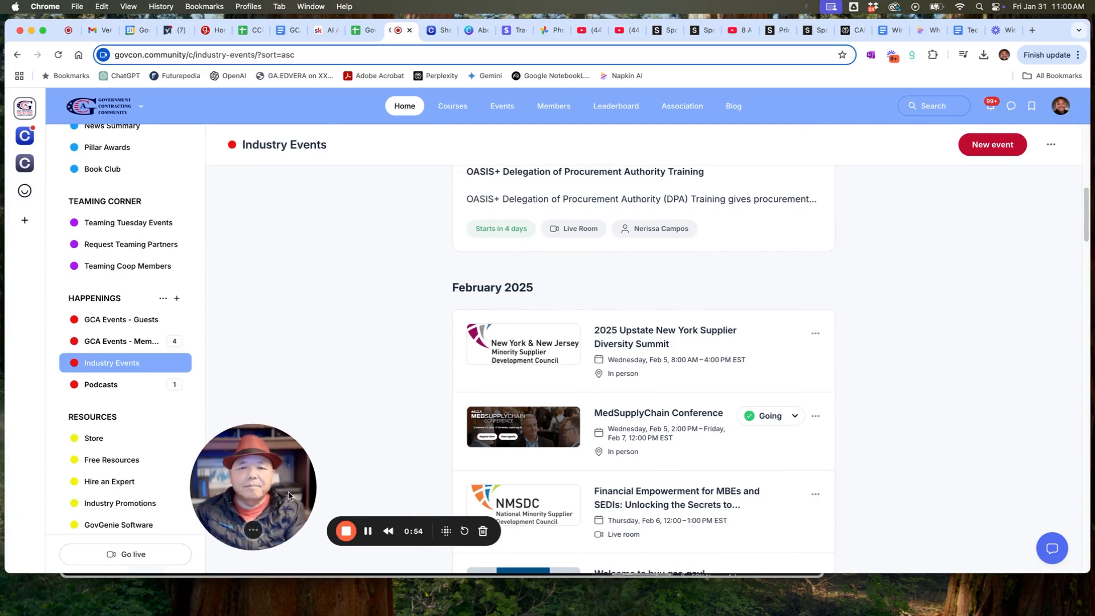
pyautogui.moveTo(288, 495); pyautogui.dragTo(310, 474)
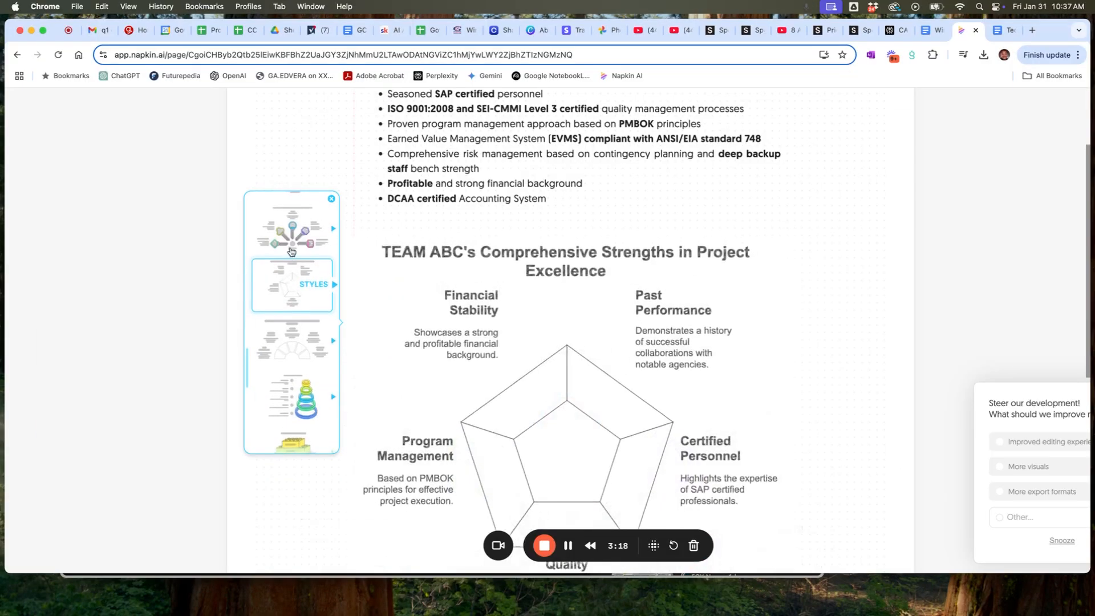
# Choose the five-keys visual for the bullet list and apply the style with grey-filled keys and coloured outlines.
pyautogui.click(290, 235)
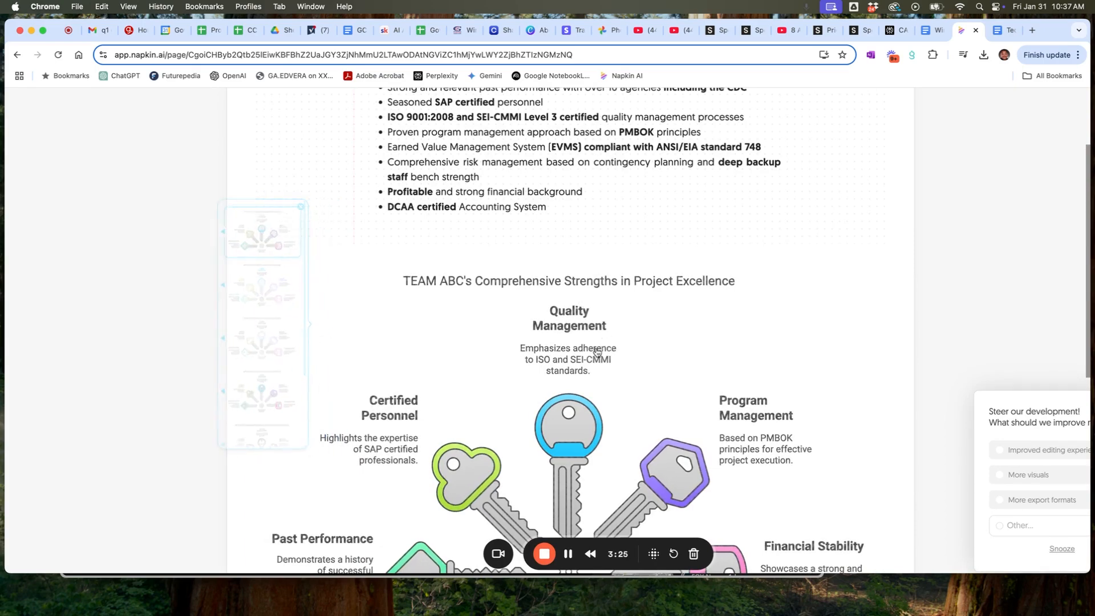
pyautogui.moveTo(275, 241)
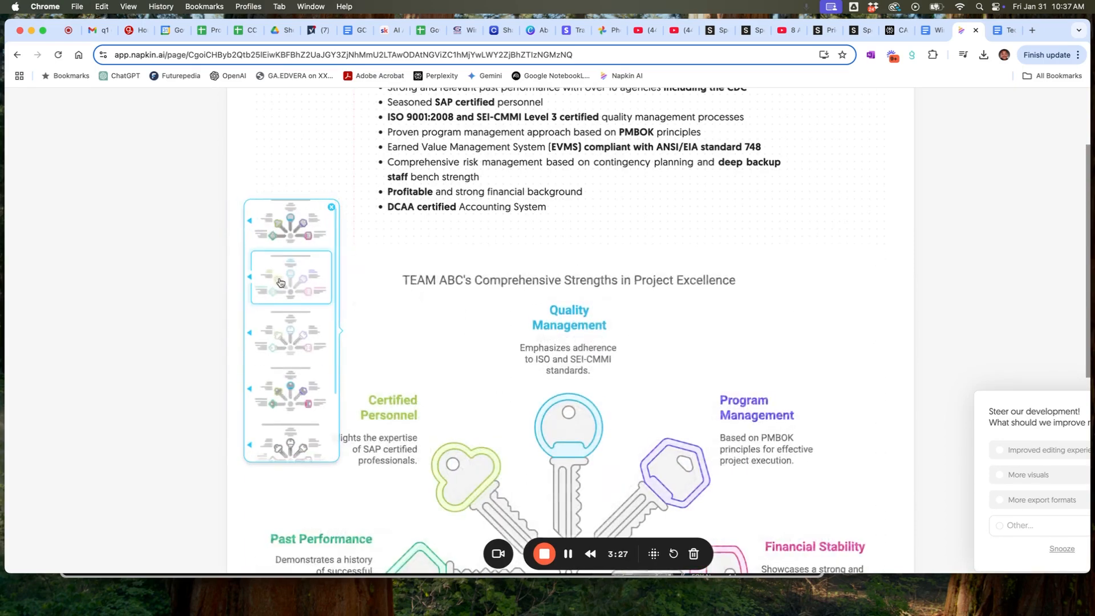
pyautogui.click(295, 339)
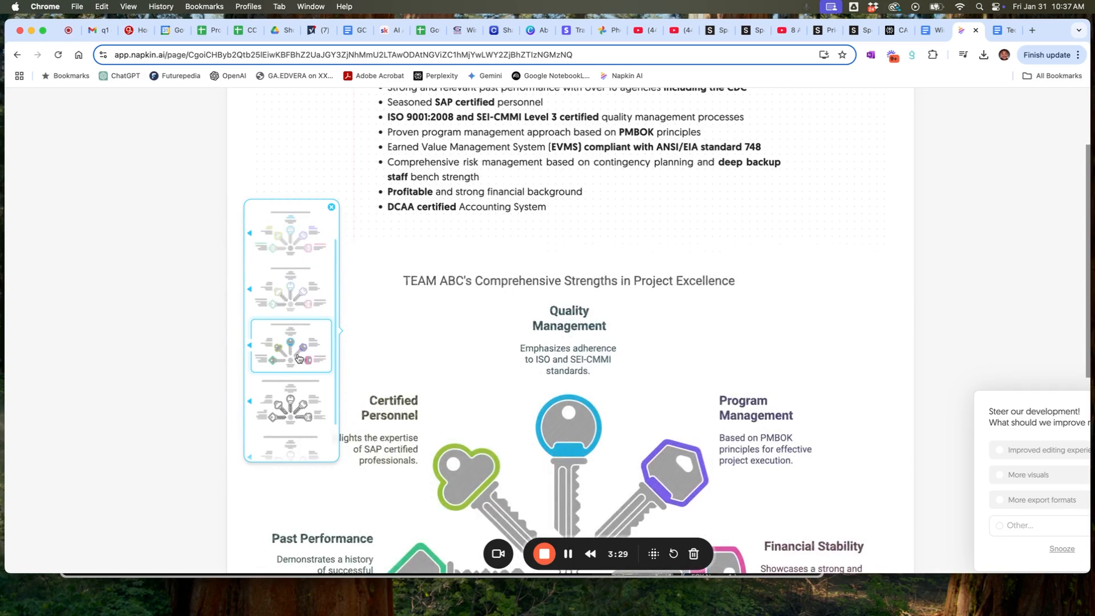
pyautogui.scroll(-1, 295, 342)
pyautogui.click(296, 346)
pyautogui.click(289, 292)
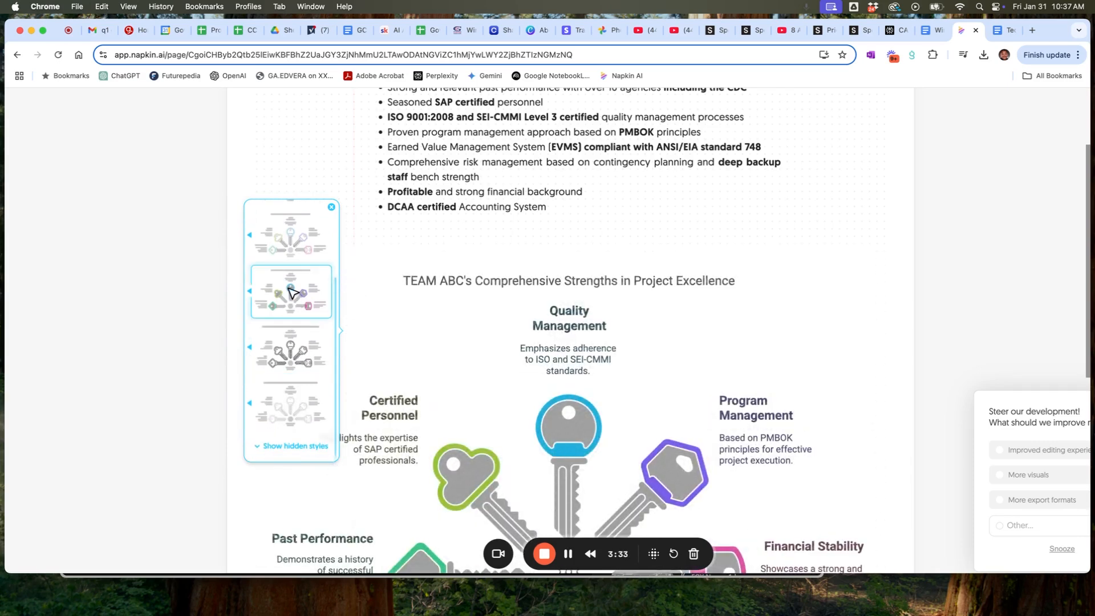
pyautogui.click(289, 292)
pyautogui.scroll(-3, 648, 323)
pyautogui.scroll(-2, 648, 322)
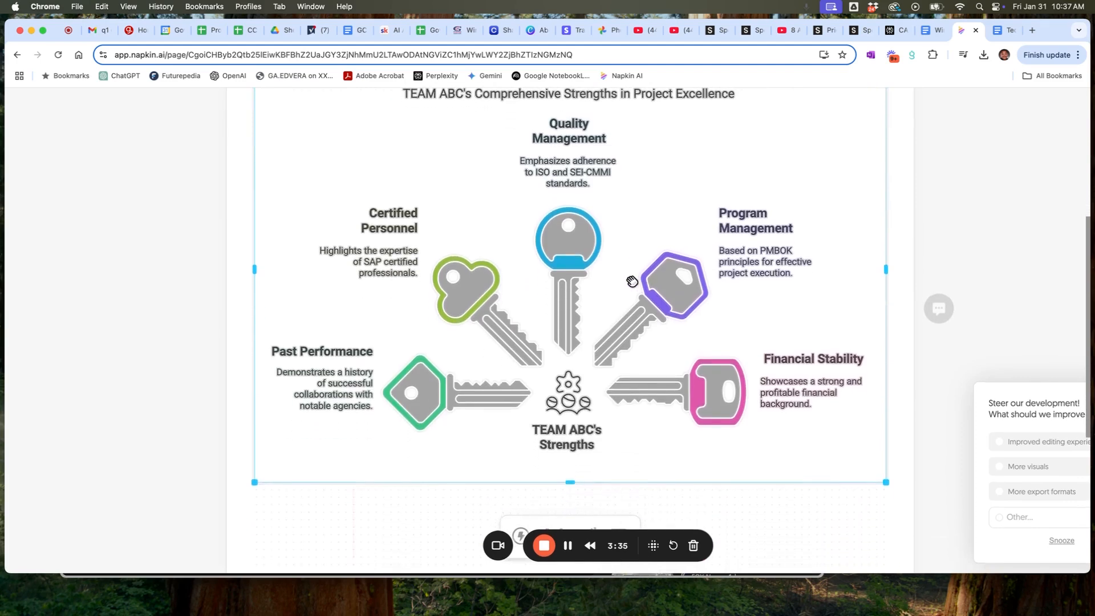
pyautogui.click(439, 515)
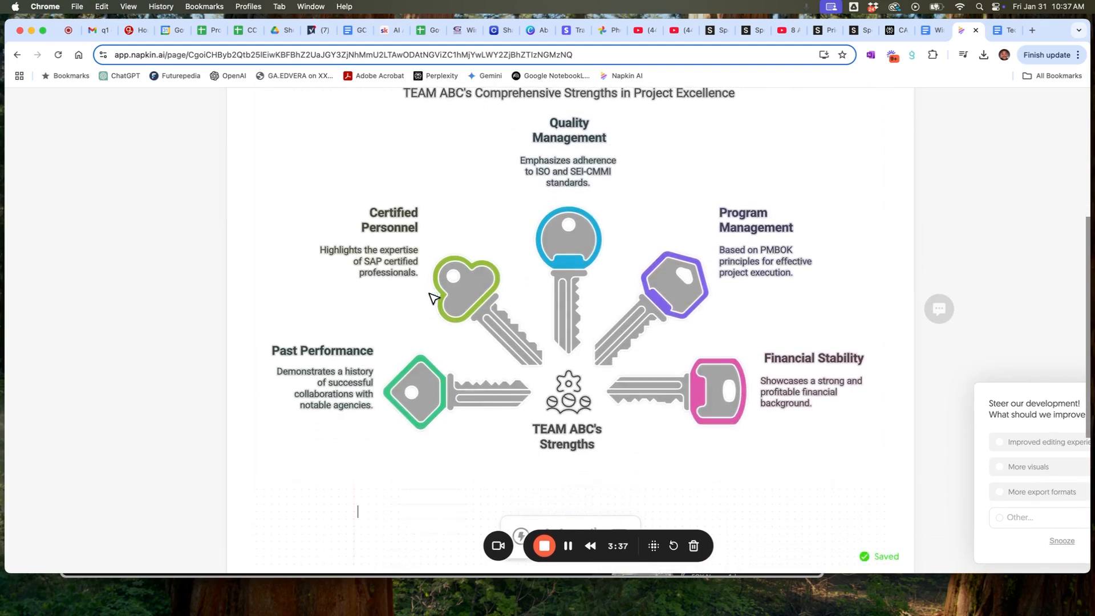
# Check the finished keys visual and its title, and download the visual as a PNG file.
pyautogui.scroll(1, 539, 283)
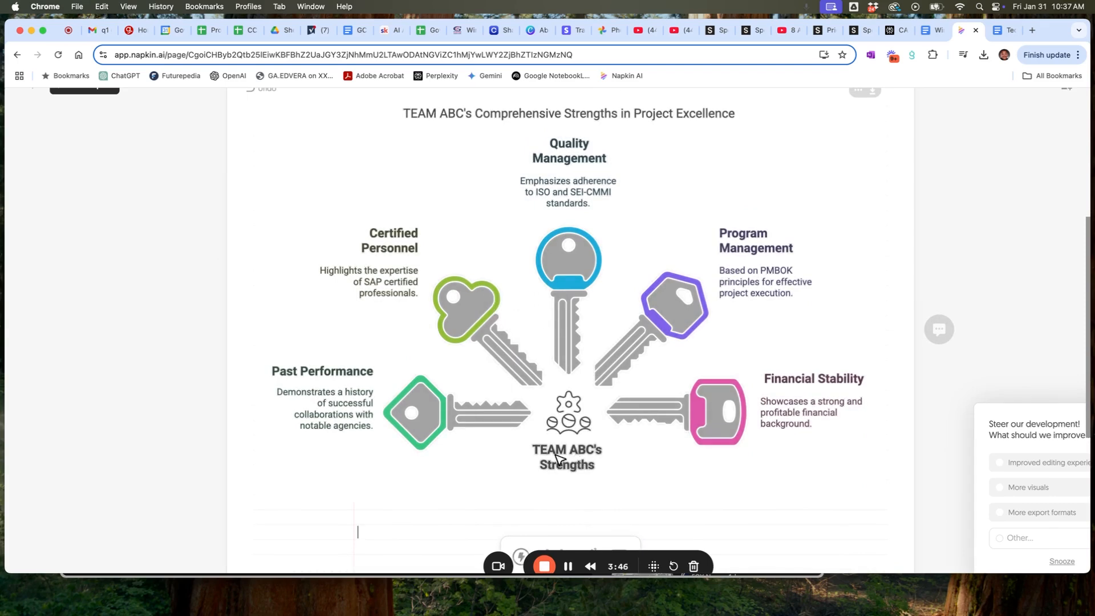
pyautogui.scroll(2, 581, 468)
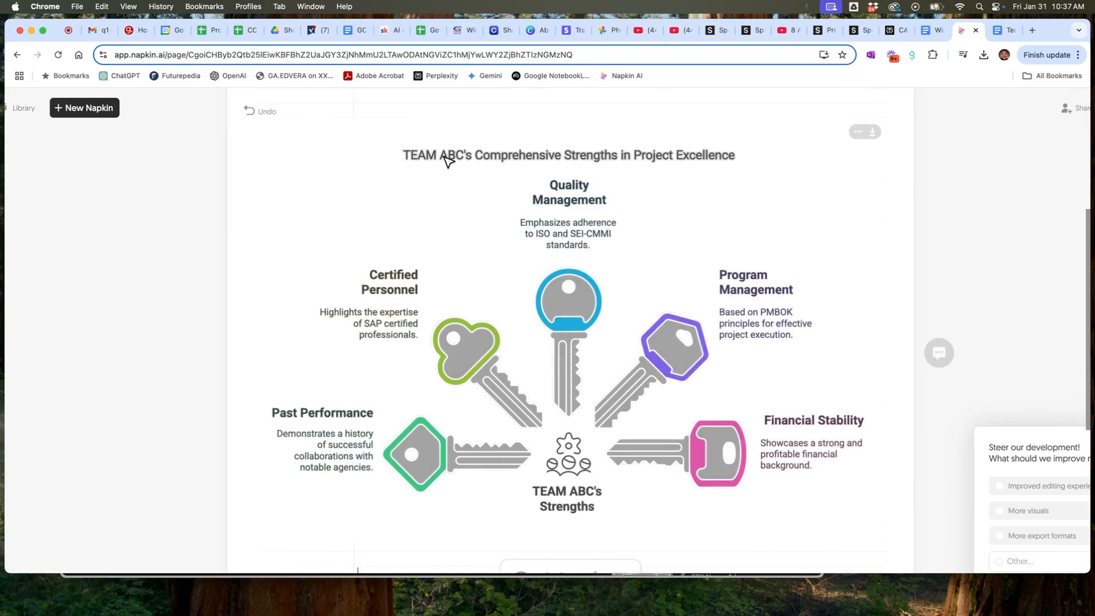
pyautogui.click(507, 163)
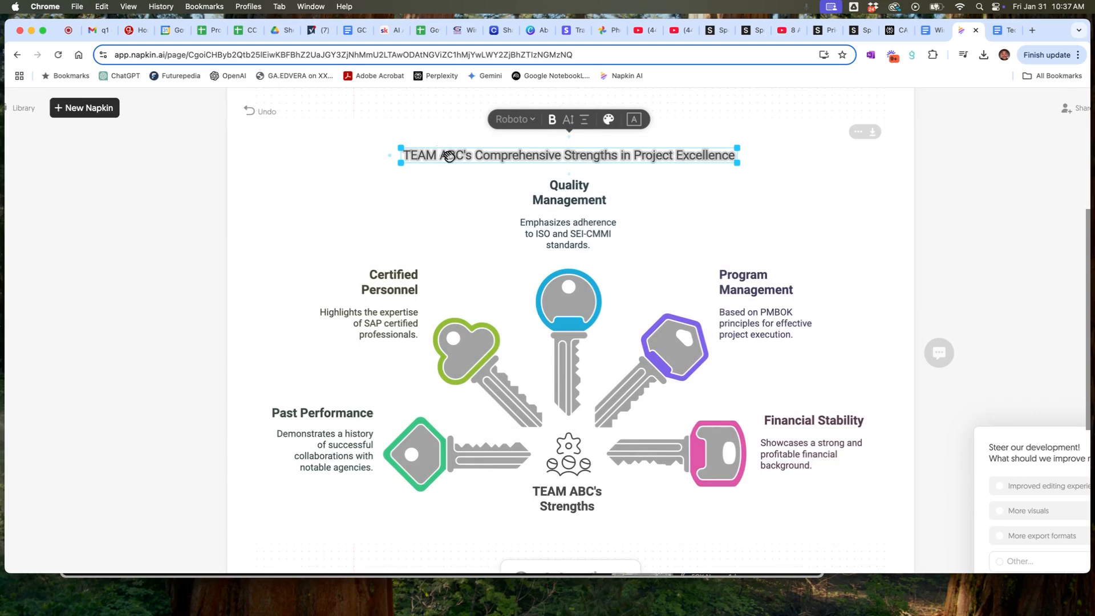
pyautogui.click(585, 206)
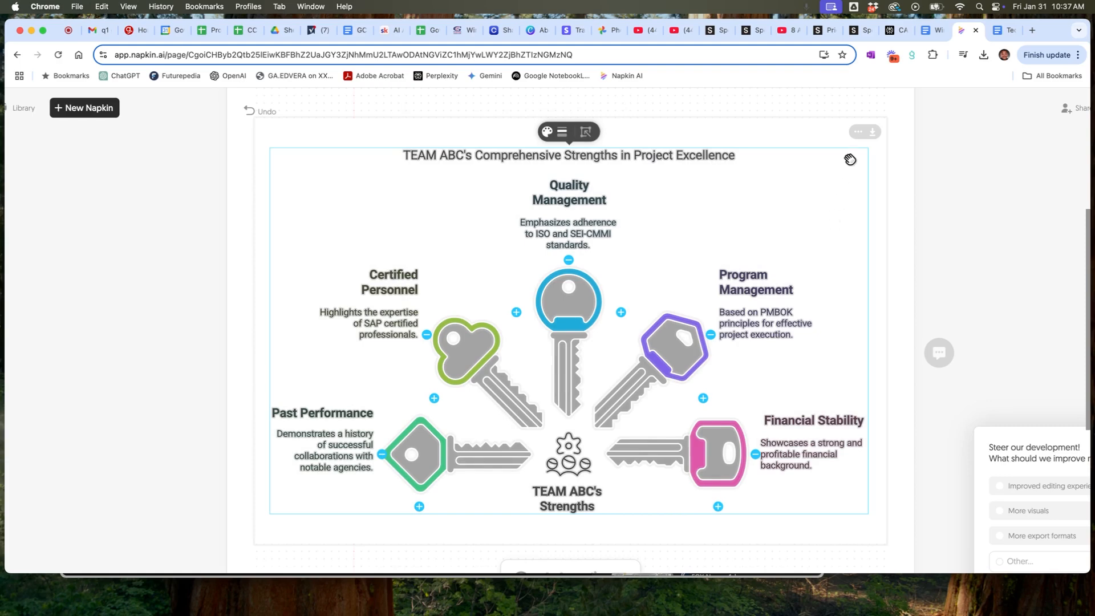
pyautogui.click(874, 133)
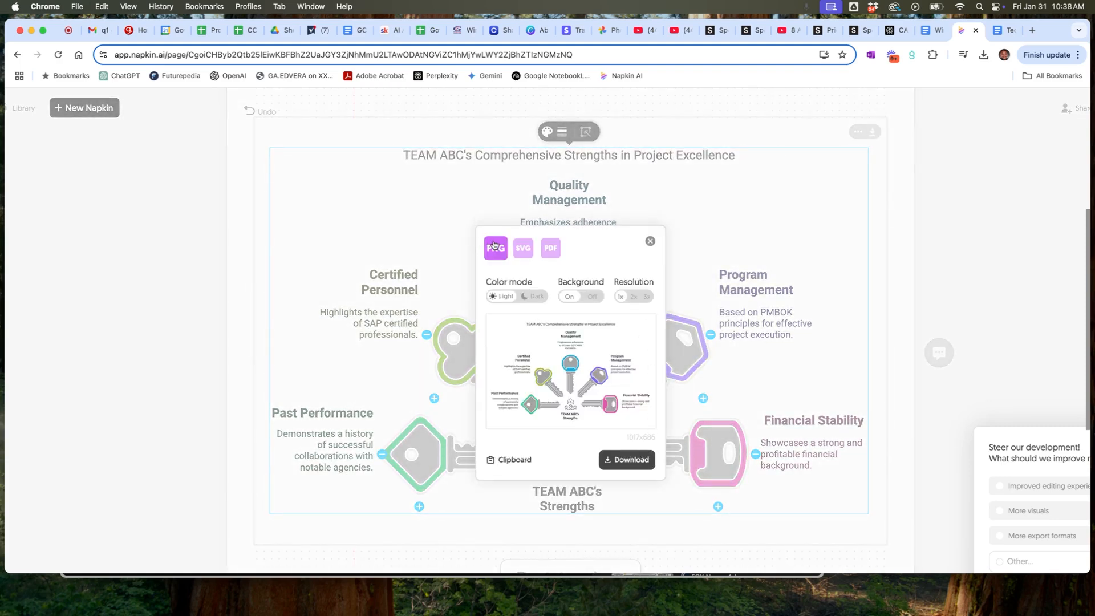
pyautogui.click(627, 465)
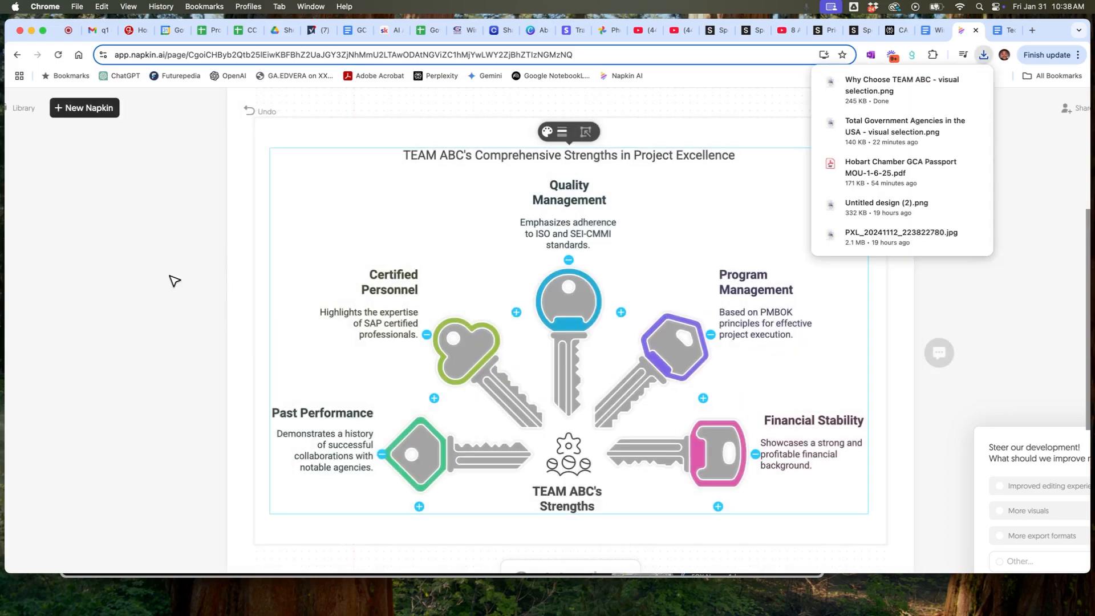
# Open "Why Choose TEAM ABC - visual selection.png" from the Downloads folder and copy the image.
pyautogui.hotkey('ctrl', 'Up')
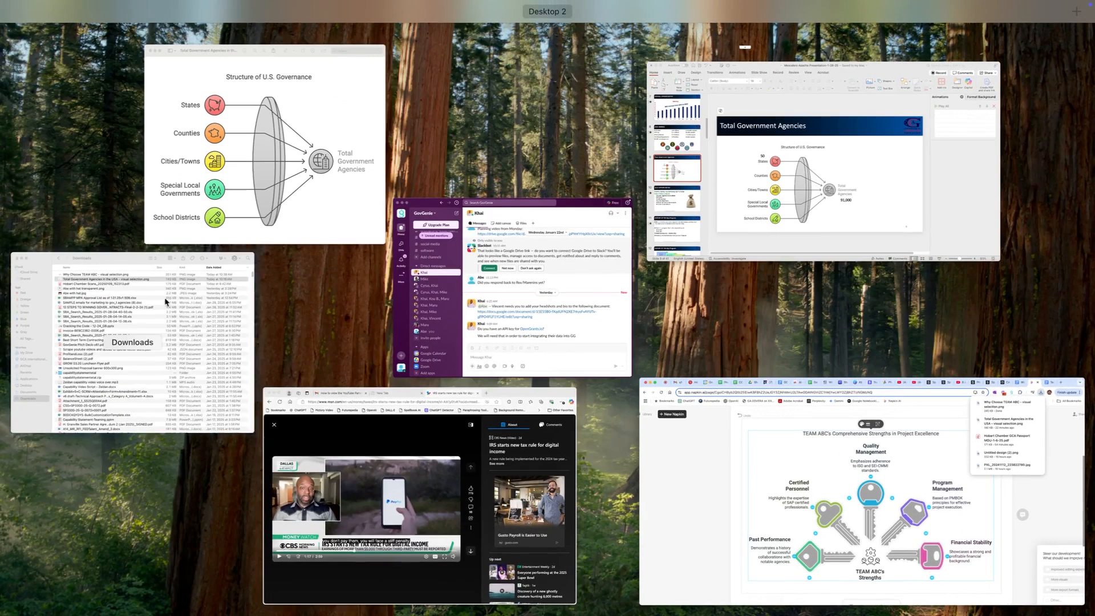
pyautogui.click(136, 381)
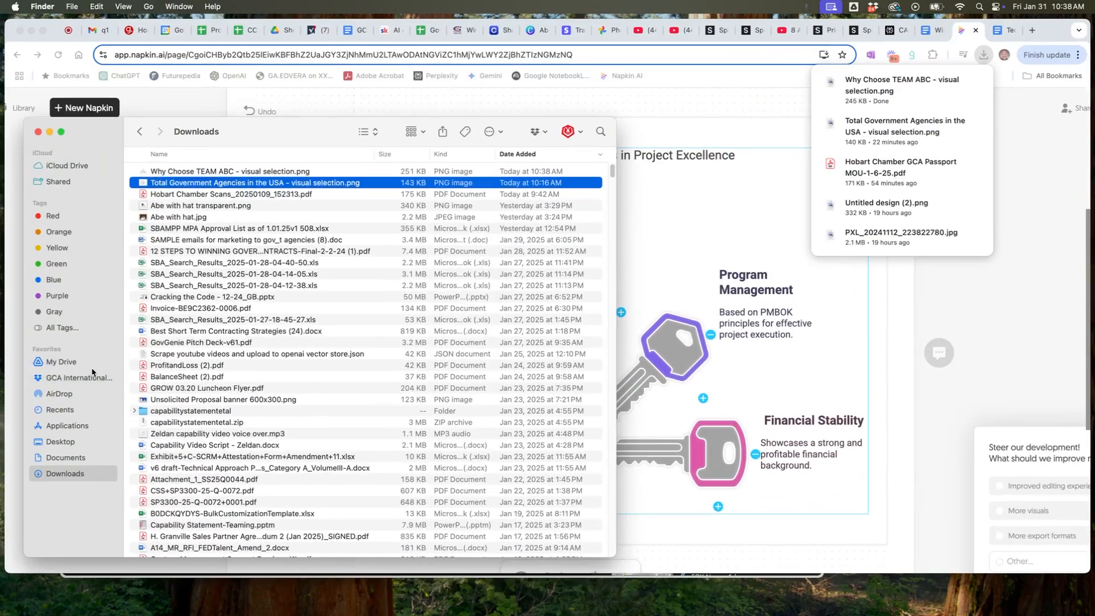
pyautogui.click(221, 172)
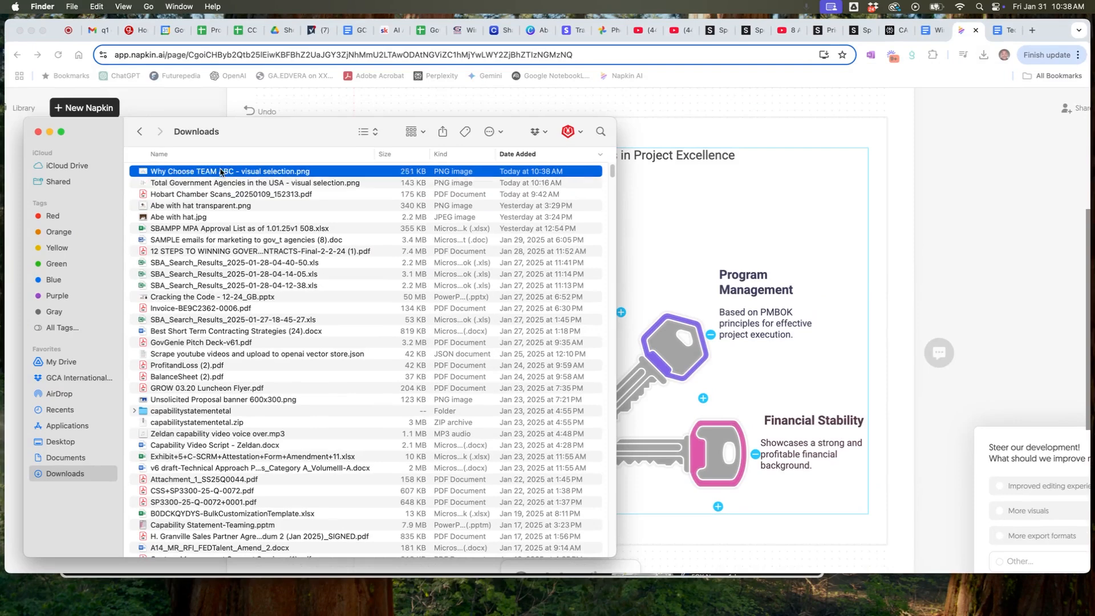
pyautogui.doubleClick(221, 182)
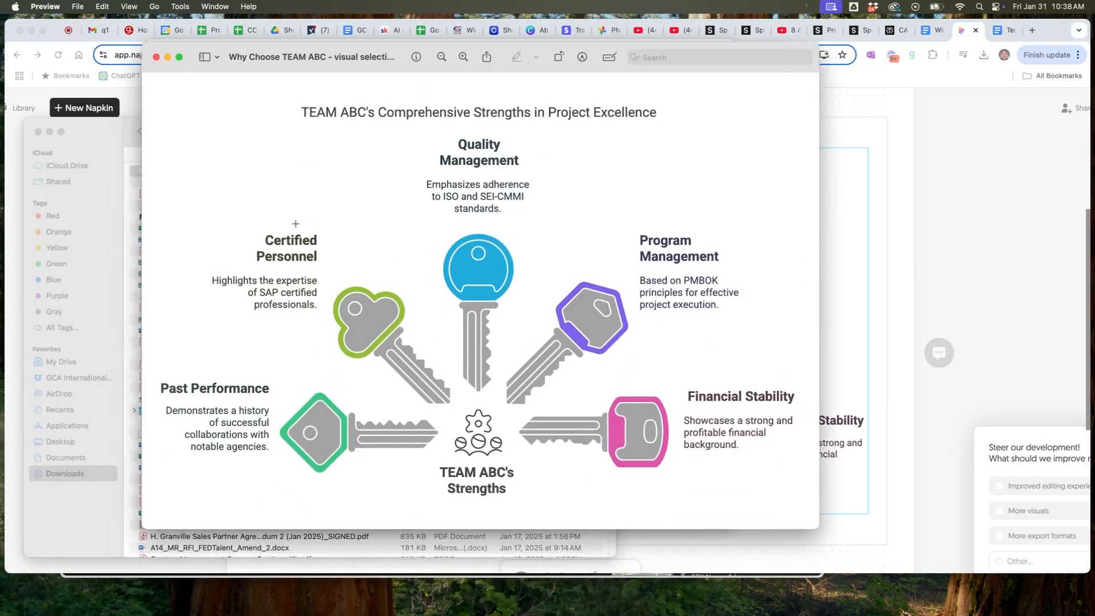
pyautogui.rightClick(301, 231)
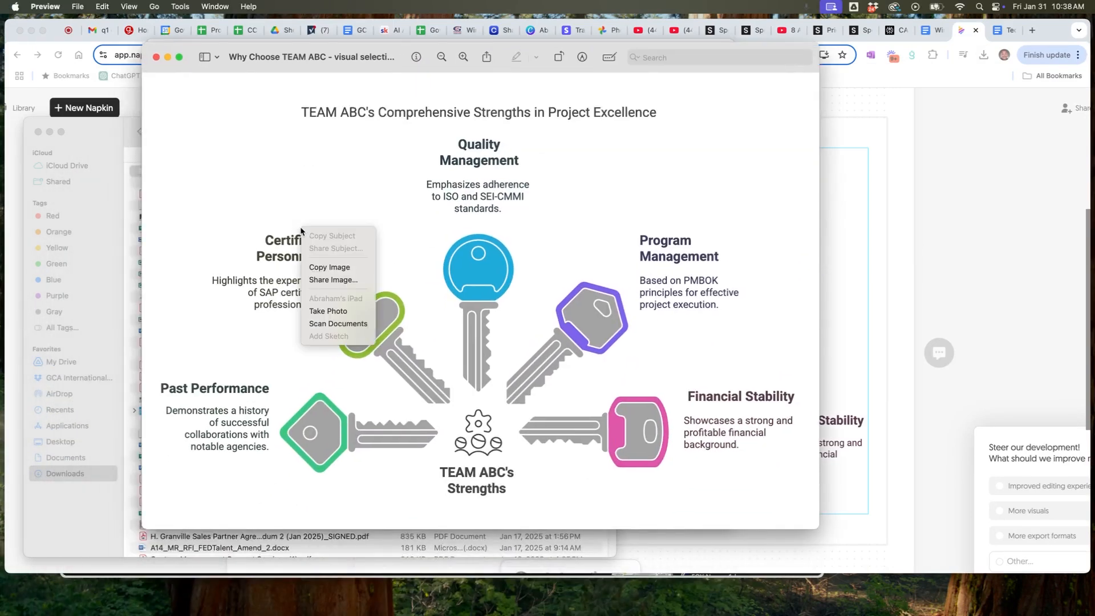
pyautogui.click(333, 271)
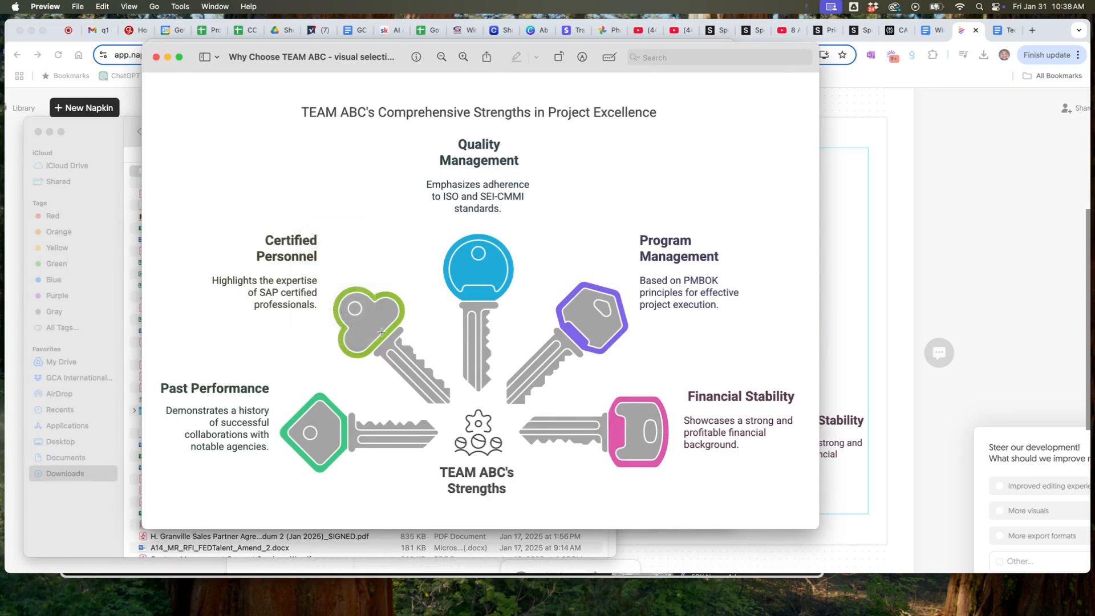
# Switch to the technical proposal in Google Docs and paste the keys image below the TEAM ABC's Unique Selling Proposition box.
pyautogui.hotkey('ctrl', 'Up')
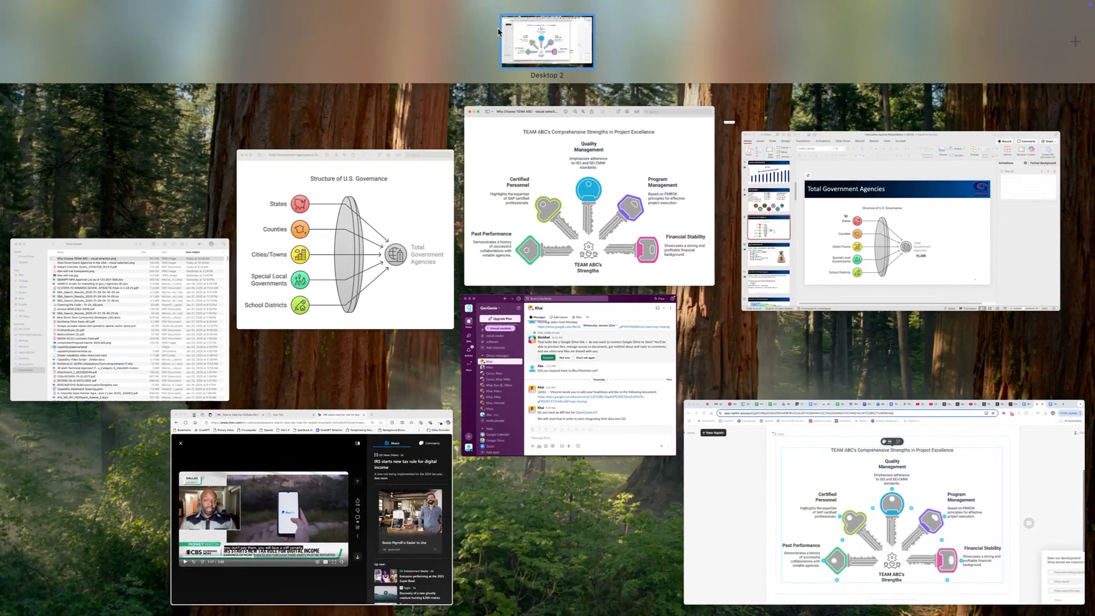
pyautogui.click(528, 50)
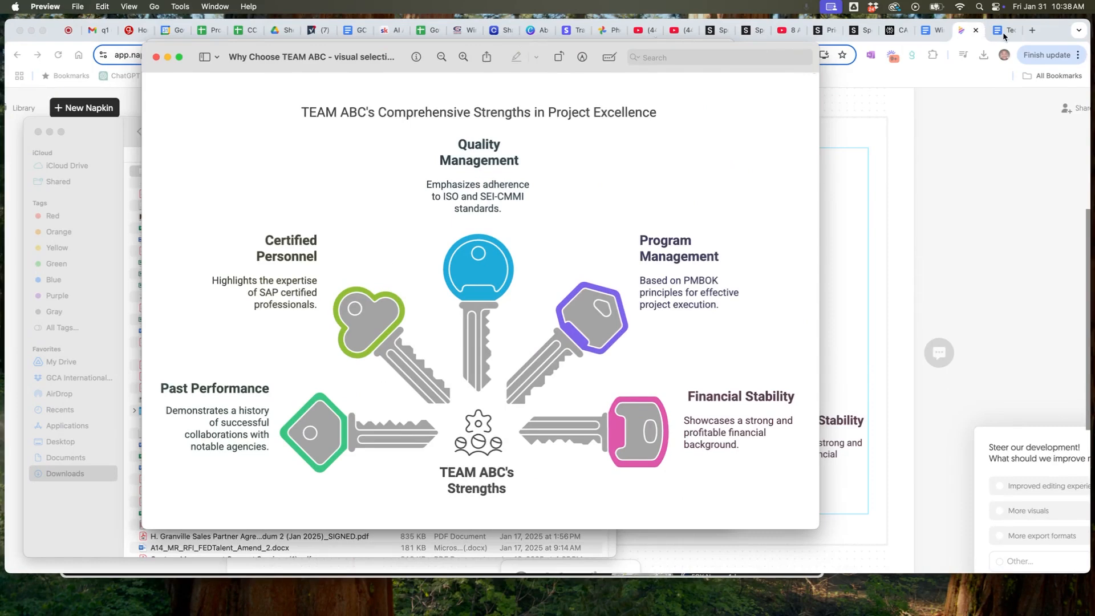
pyautogui.click(1003, 32)
pyautogui.click(454, 300)
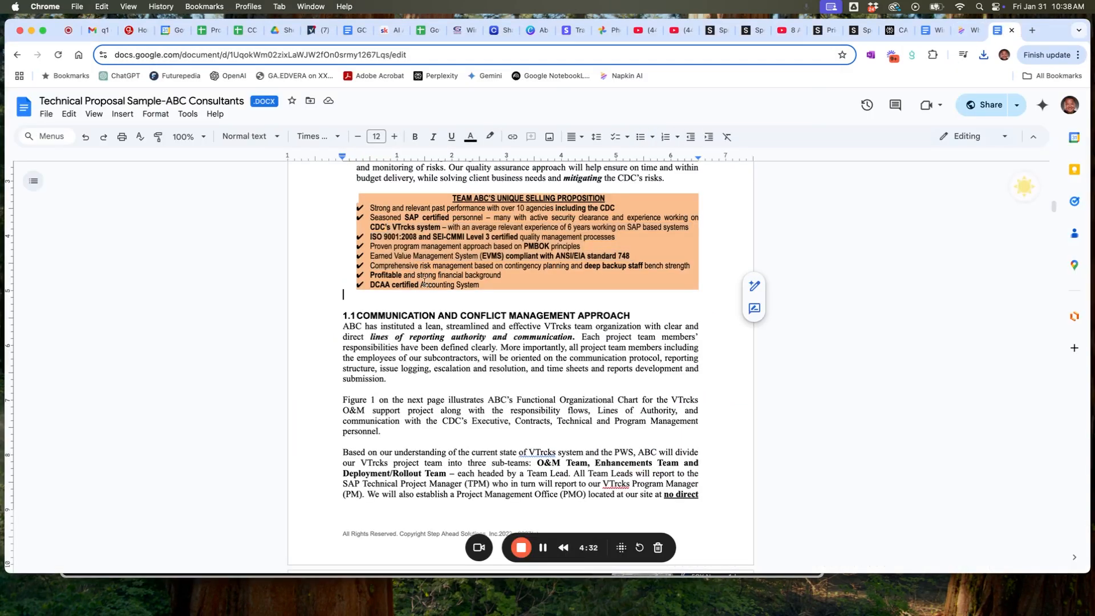
pyautogui.scroll(1, 364, 308)
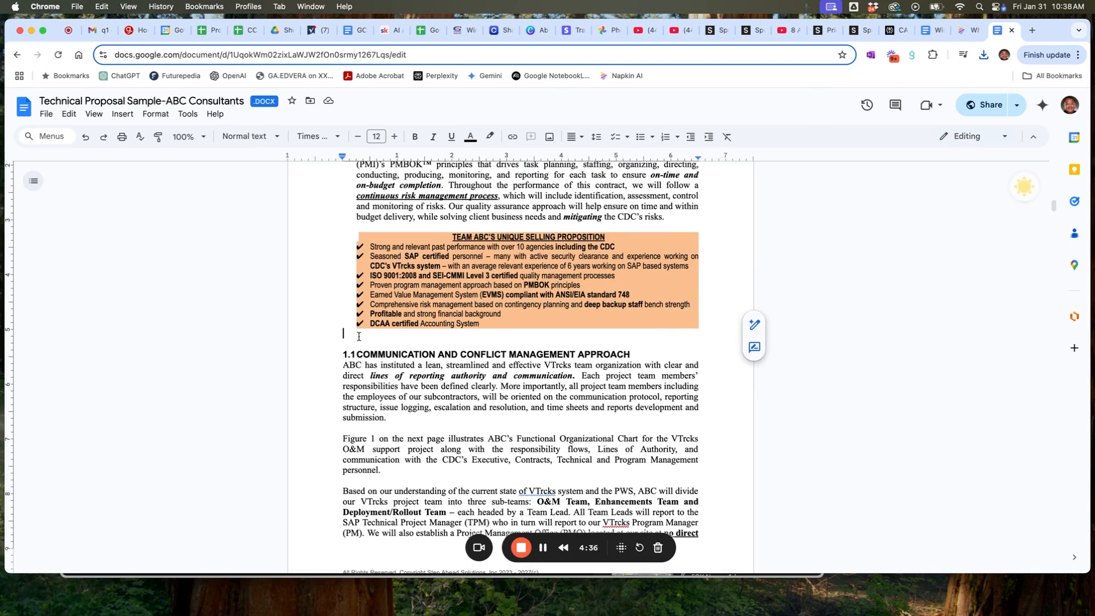
pyautogui.press('super+v')
pyautogui.scroll(-3, 411, 319)
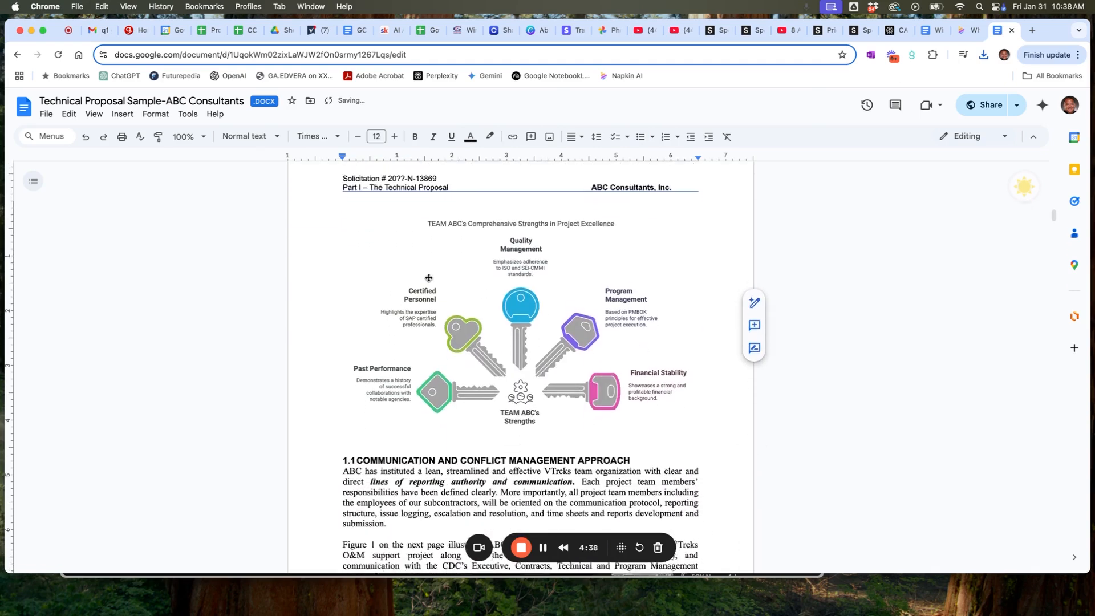
pyautogui.click(462, 304)
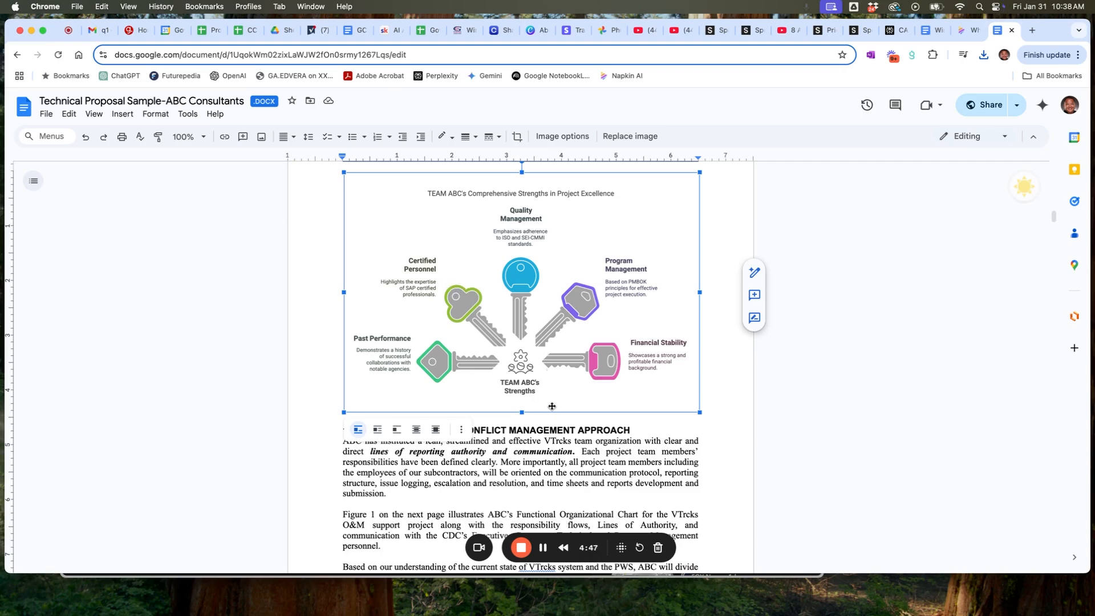
pyautogui.scroll(10, 451, 240)
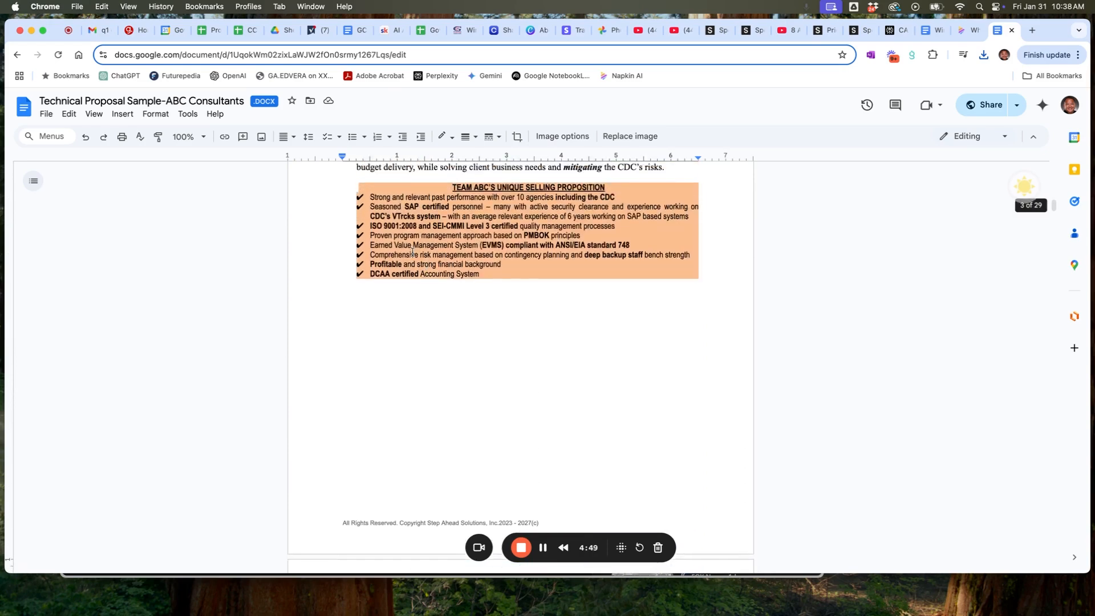
pyautogui.scroll(-8, 412, 200)
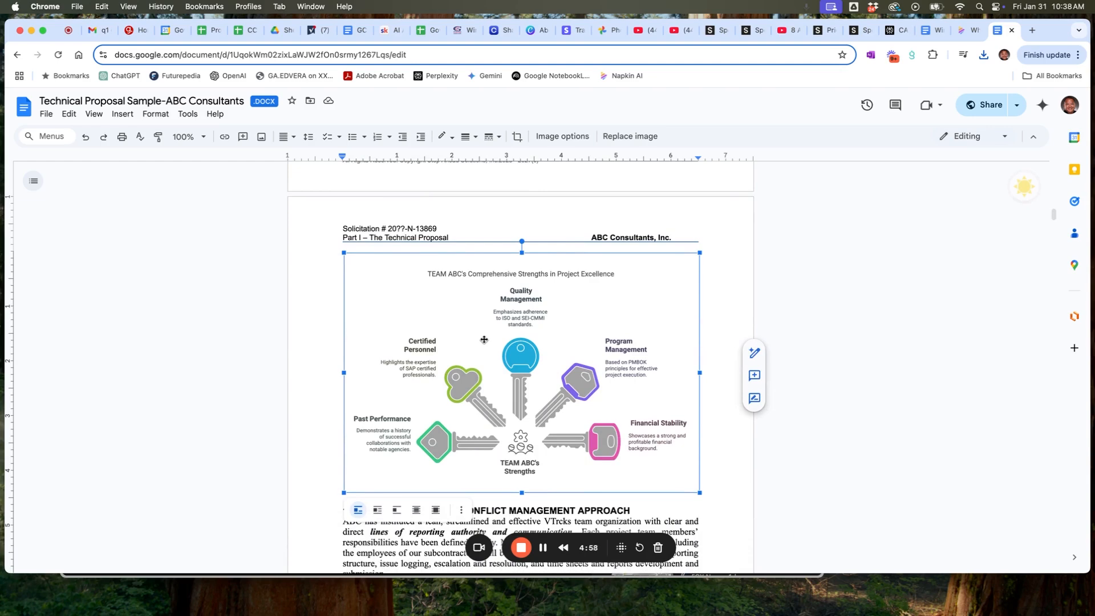
# Return to Napkin AI and review the Why Choose TEAM ABC bullet list alongside its keys visual.
pyautogui.click(968, 30)
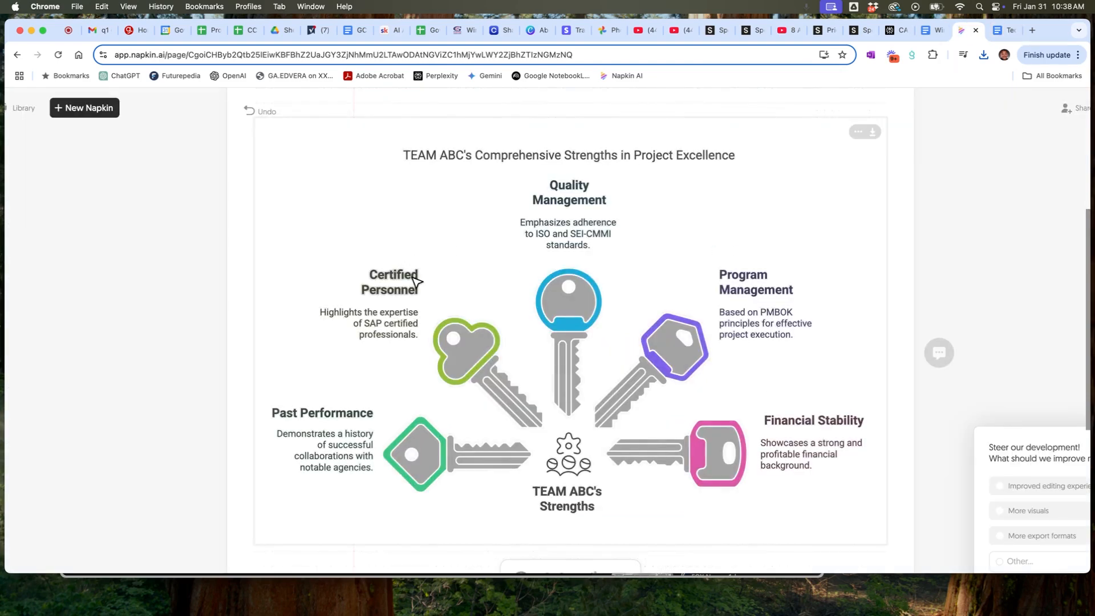
pyautogui.scroll(3, 264, 206)
pyautogui.scroll(4, 323, 215)
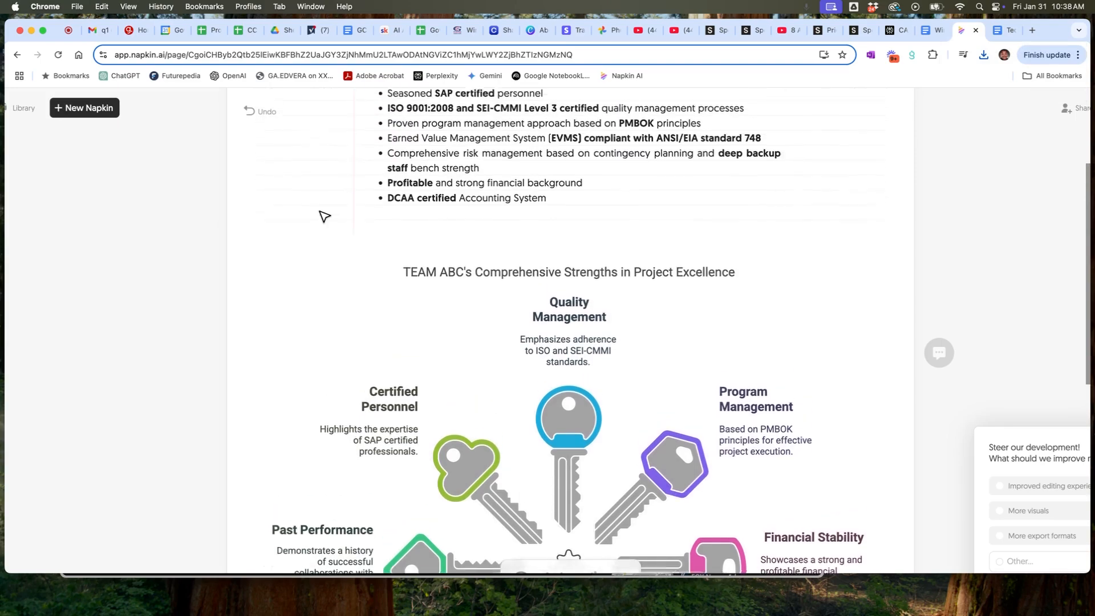
pyautogui.scroll(-10, 411, 235)
pyautogui.scroll(9, 408, 232)
pyautogui.scroll(3, 404, 230)
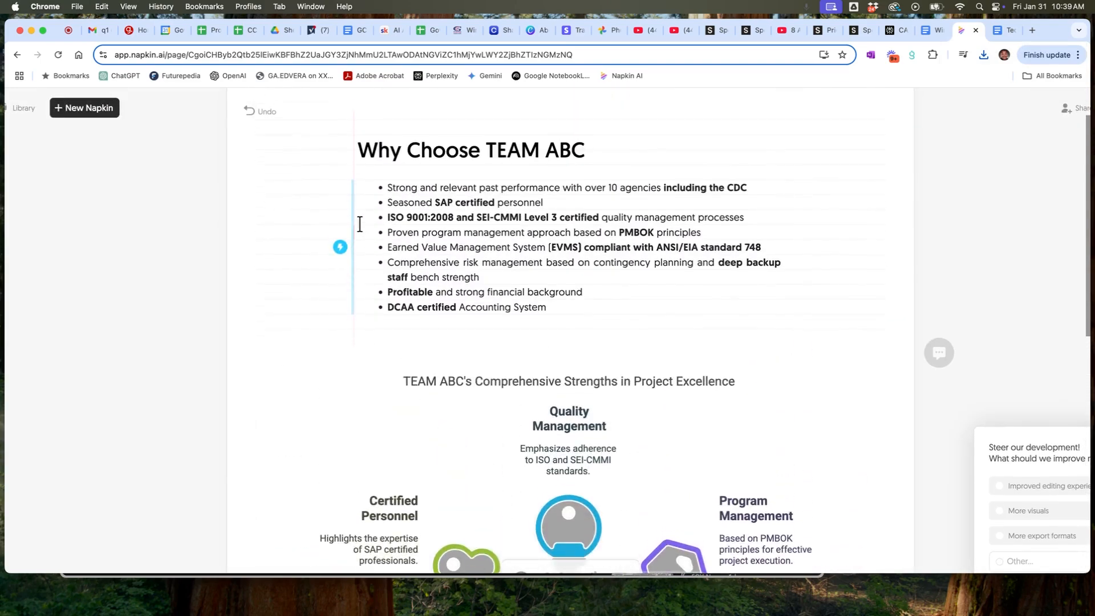
# Generate visual options for the Why Choose TEAM ABC bullets and preview the Company Qualifications card and banner layouts.
pyautogui.click(340, 251)
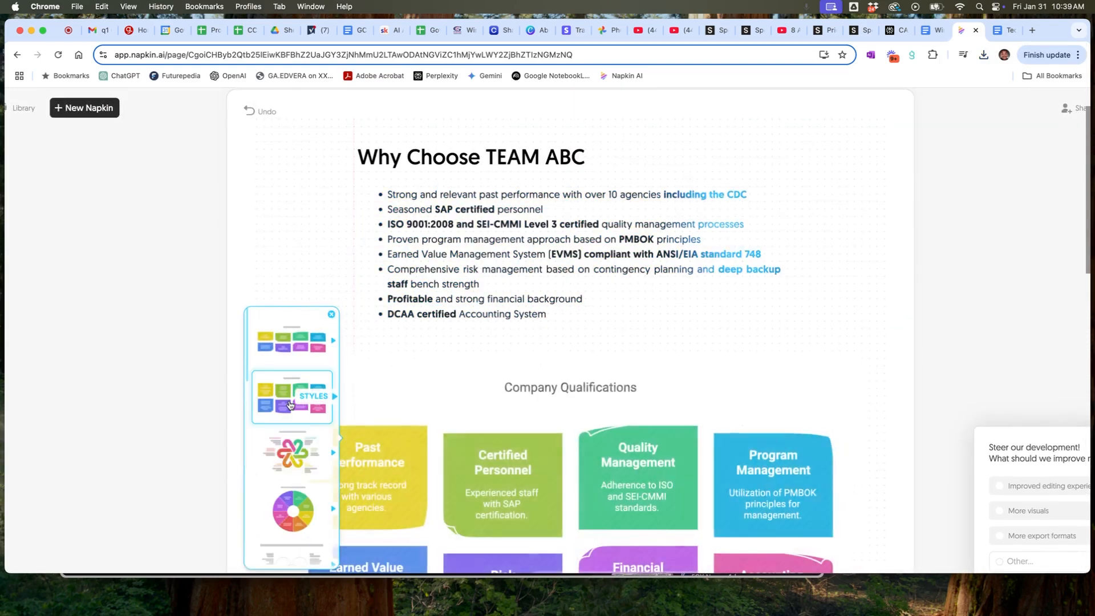
pyautogui.click(290, 402)
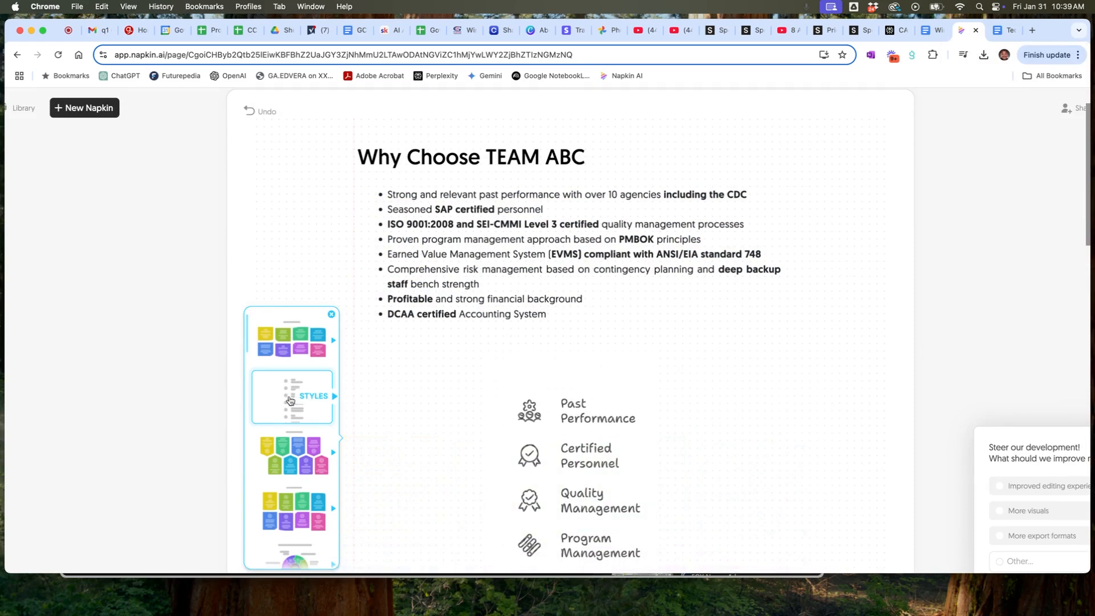
pyautogui.click(294, 454)
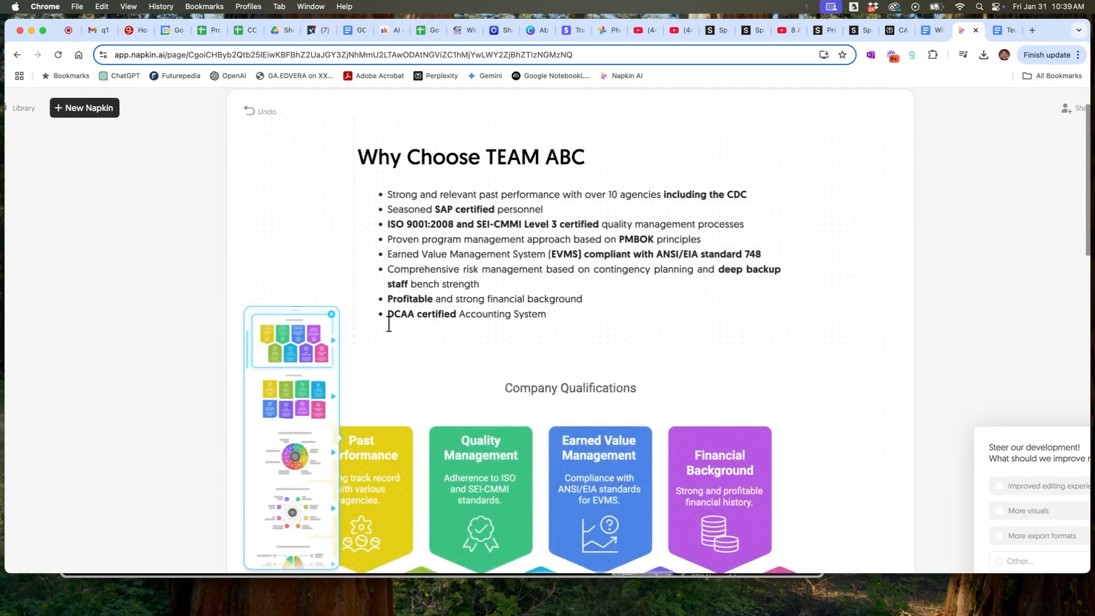
pyautogui.click(294, 398)
pyautogui.scroll(-2, 400, 342)
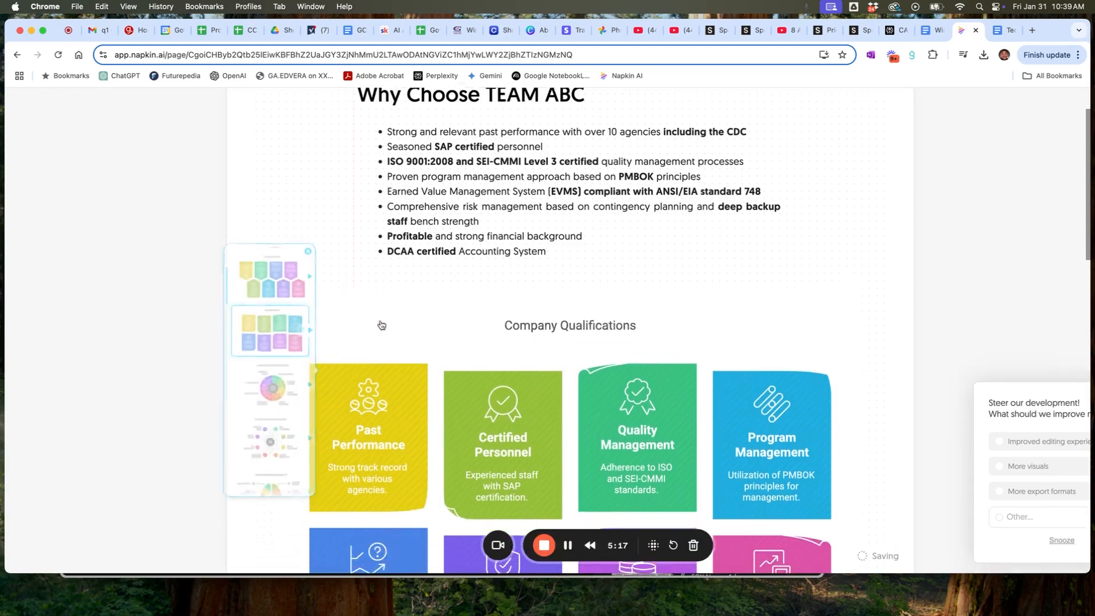
# Preview the TEAM ABC's Comprehensive Capabilities designs, including the puzzle wheel, brain and interlocking loops.
pyautogui.click(271, 371)
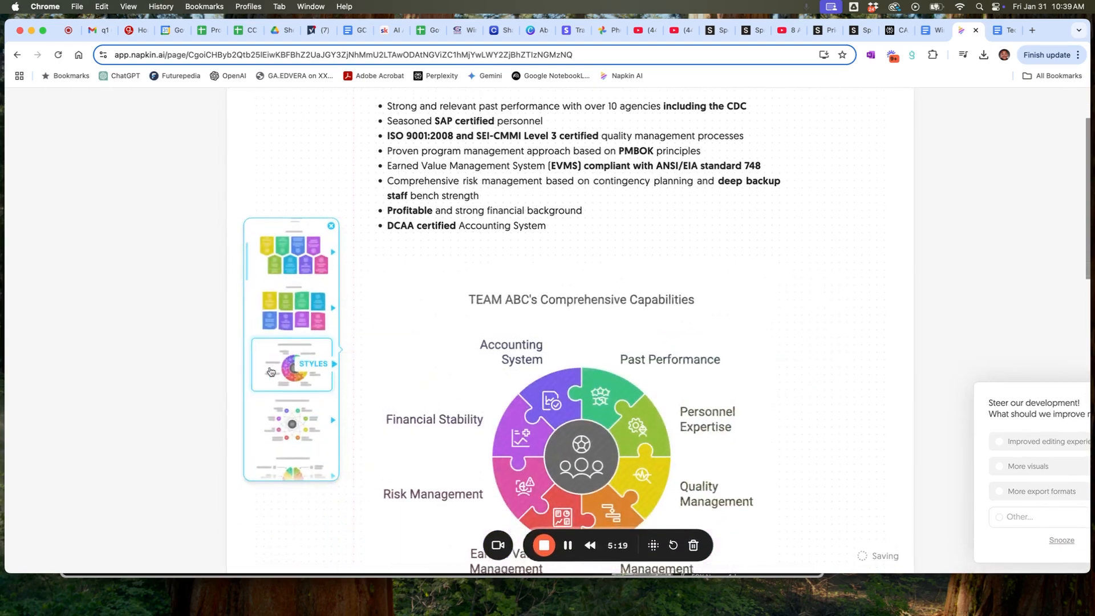
pyautogui.scroll(-3, 271, 371)
pyautogui.click(285, 341)
pyautogui.scroll(-1, 290, 308)
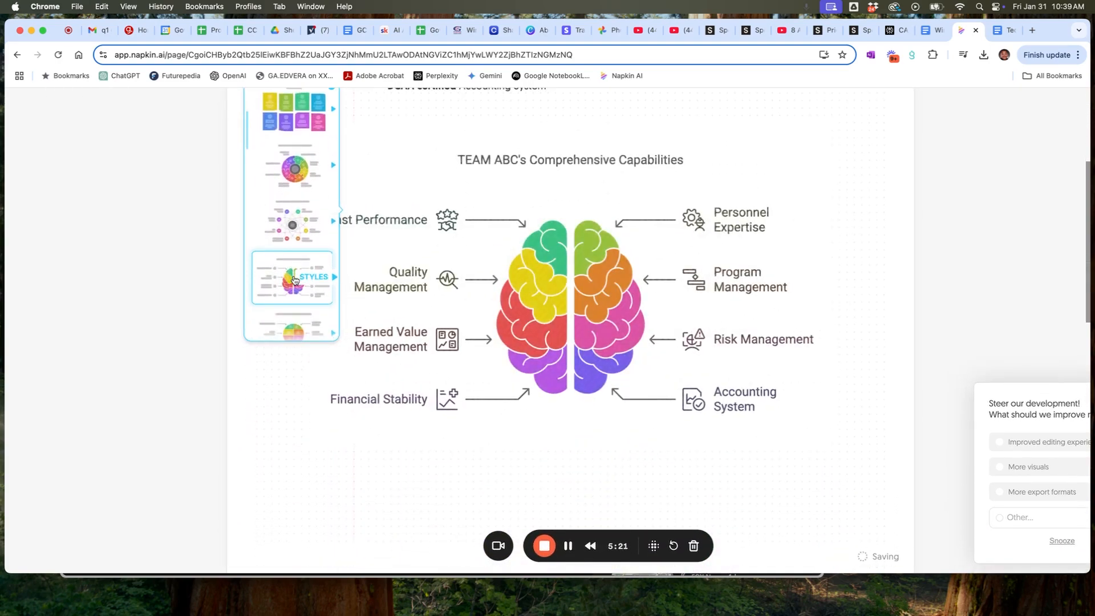
pyautogui.scroll(-2, 294, 279)
pyautogui.click(295, 276)
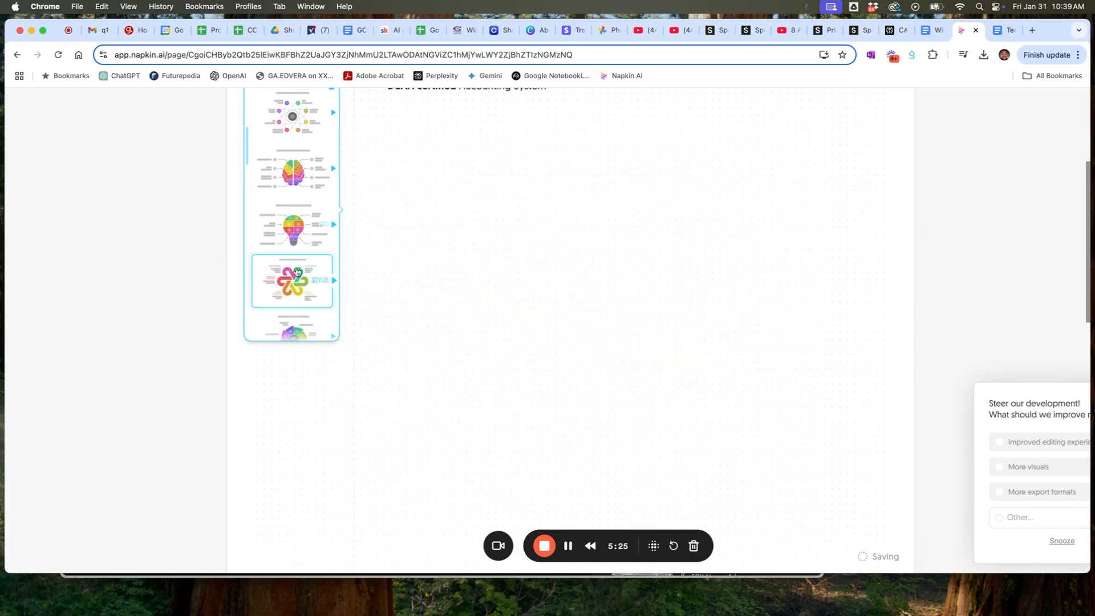
pyautogui.scroll(-1, 297, 279)
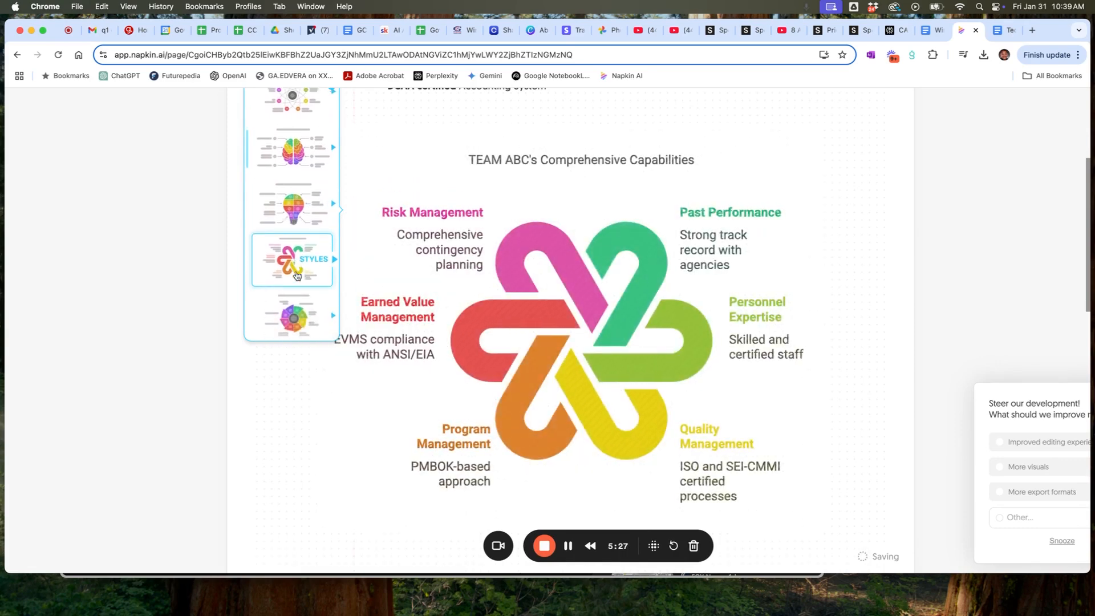
pyautogui.click(307, 301)
pyautogui.scroll(-3, 294, 285)
pyautogui.click(295, 273)
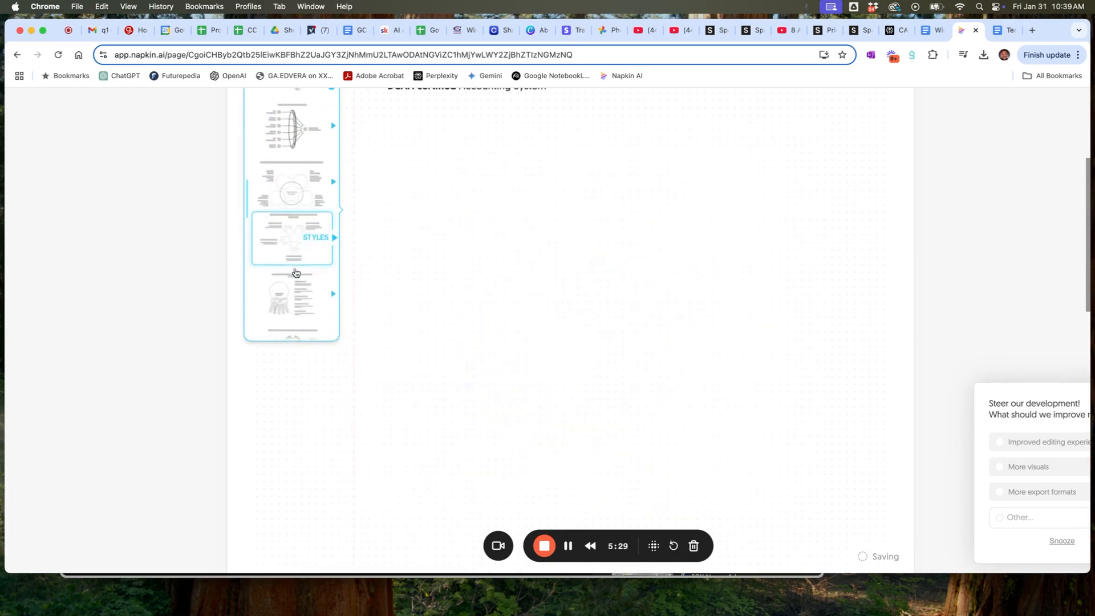
# Examine the Competitive Edge and Competitive Advantages designs, including the brick pyramid, fan chart, quadrant and four-arrow circle.
pyautogui.scroll(-1, 297, 275)
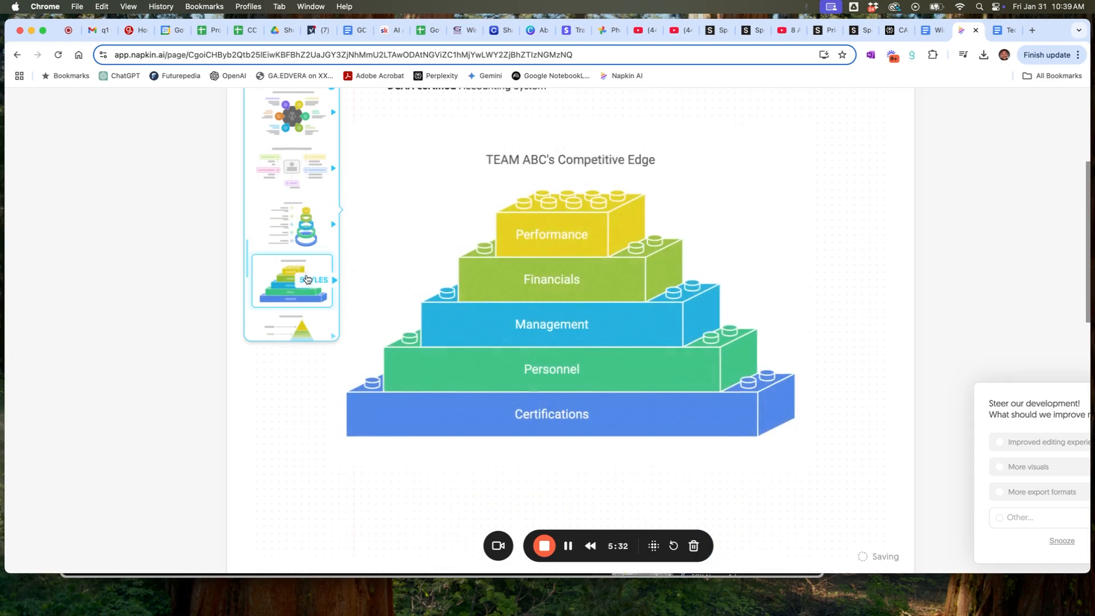
pyautogui.scroll(-4, 306, 279)
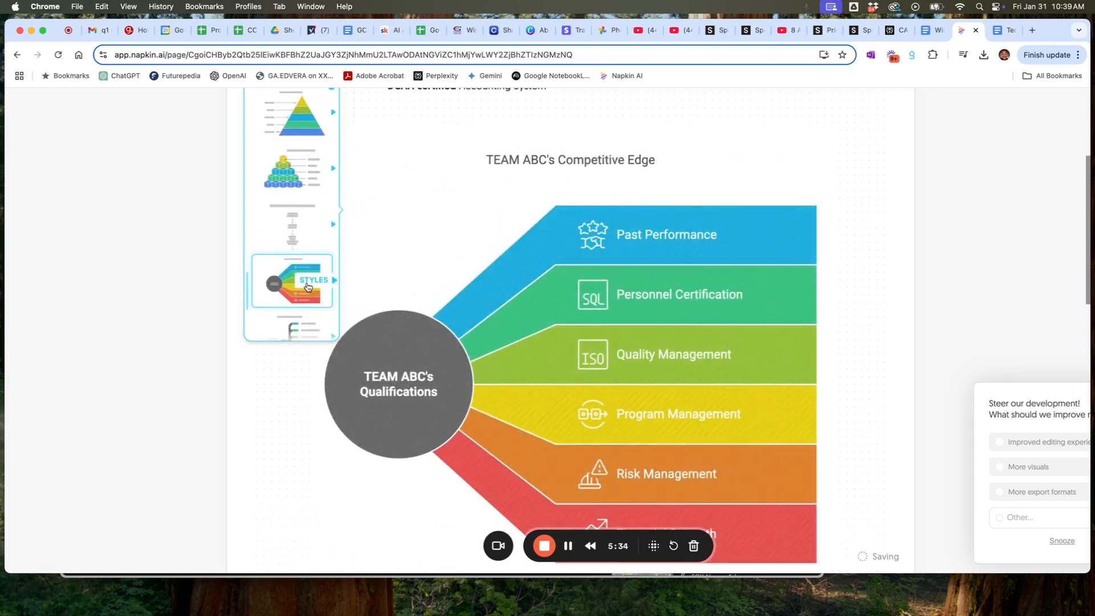
pyautogui.scroll(-3, 307, 293)
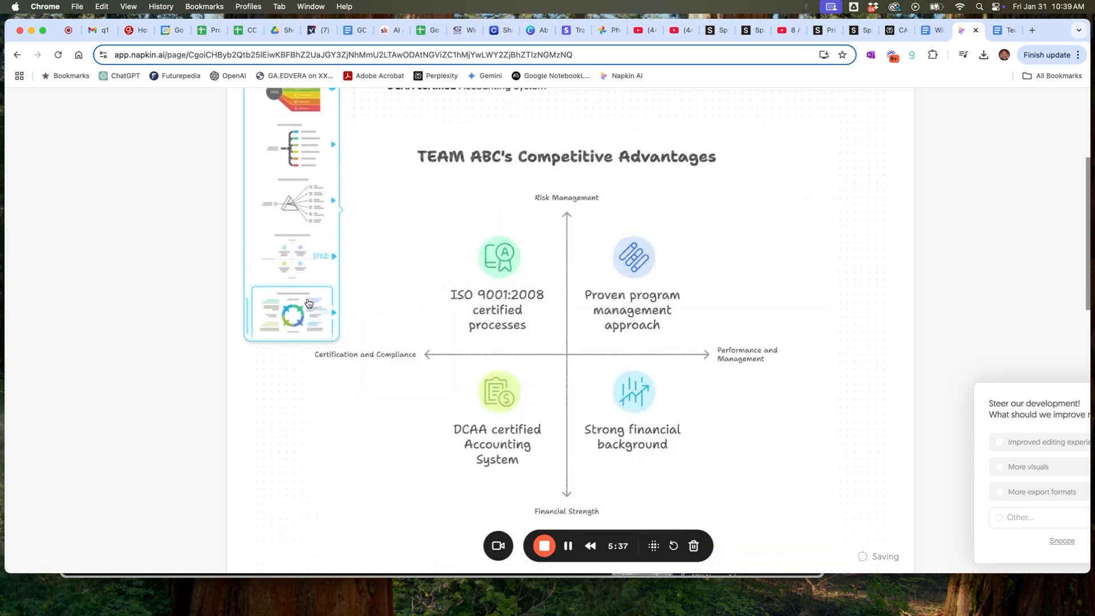
pyautogui.scroll(-1, 308, 302)
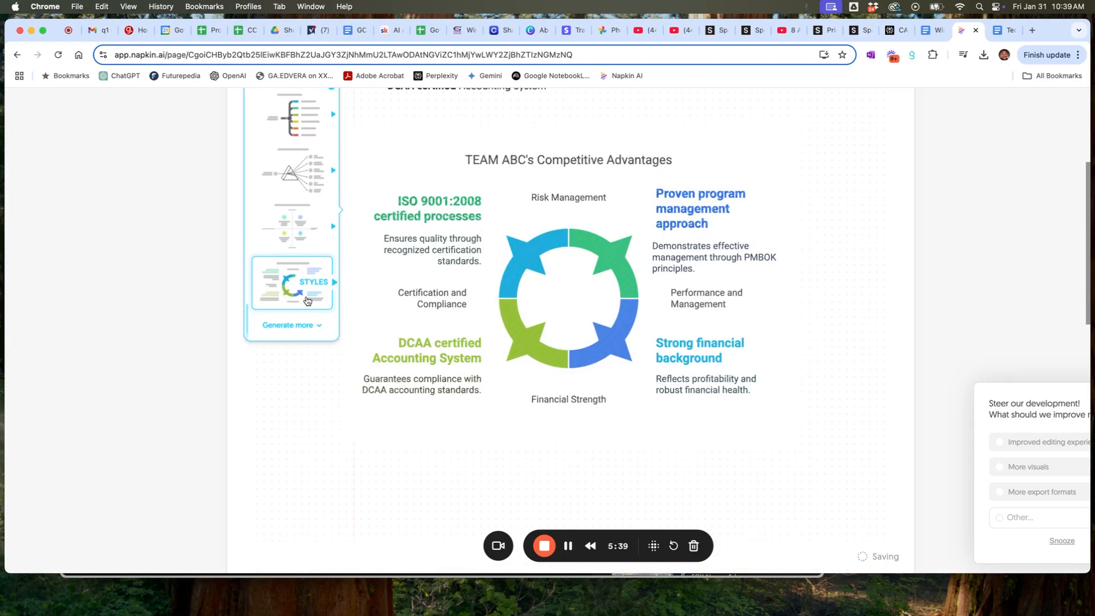
pyautogui.click(306, 296)
pyautogui.scroll(-3, 297, 226)
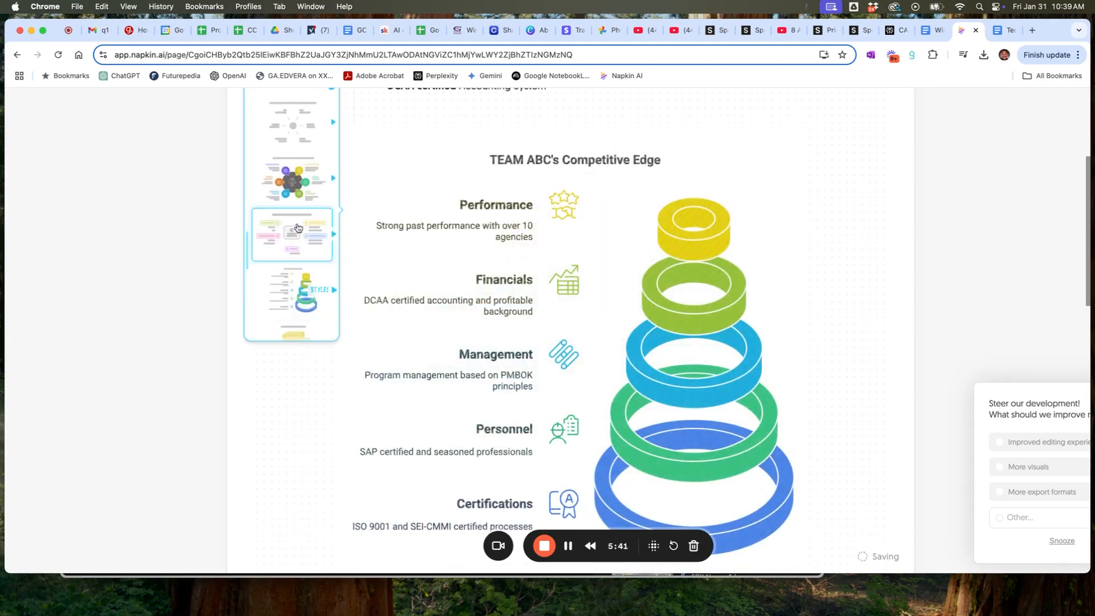
# Return to the earlier visual options and preview the Company Qualifications card grid without icons.
pyautogui.scroll(3, 297, 227)
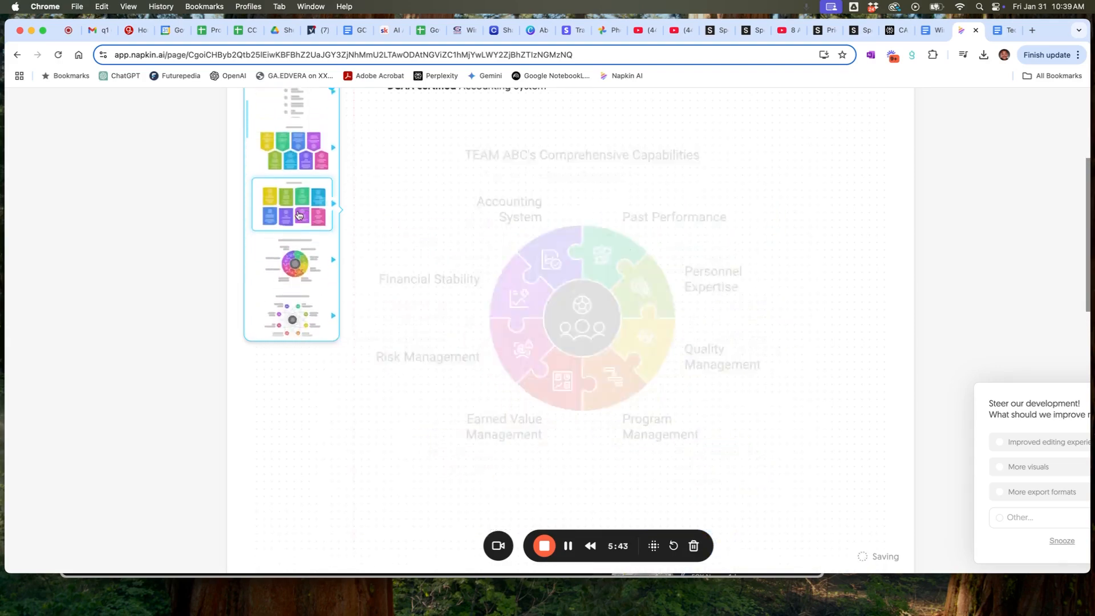
pyautogui.scroll(2, 297, 215)
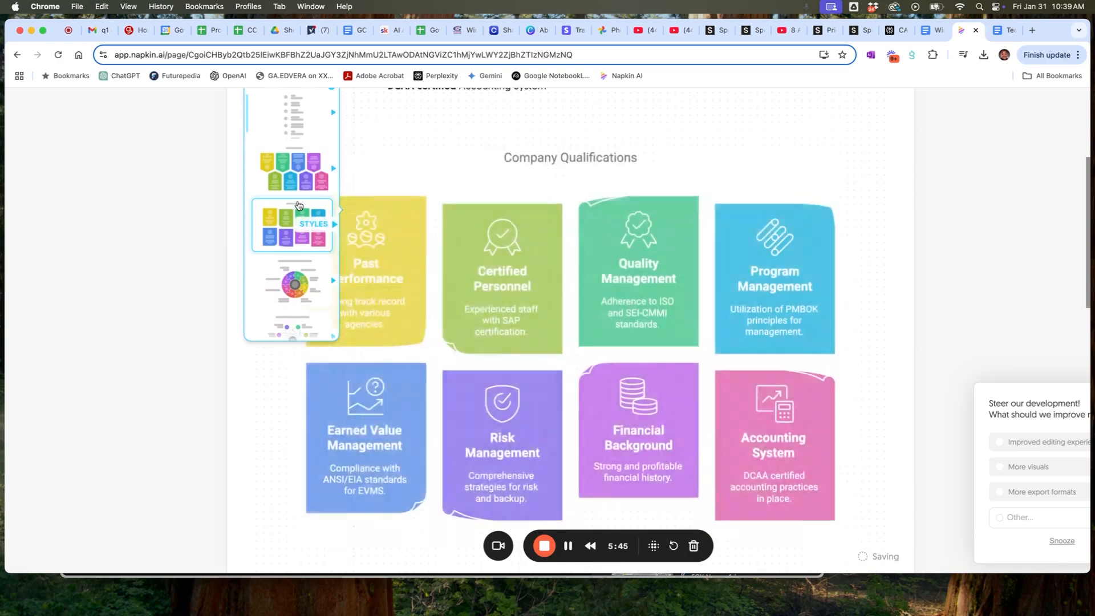
pyautogui.scroll(1, 295, 193)
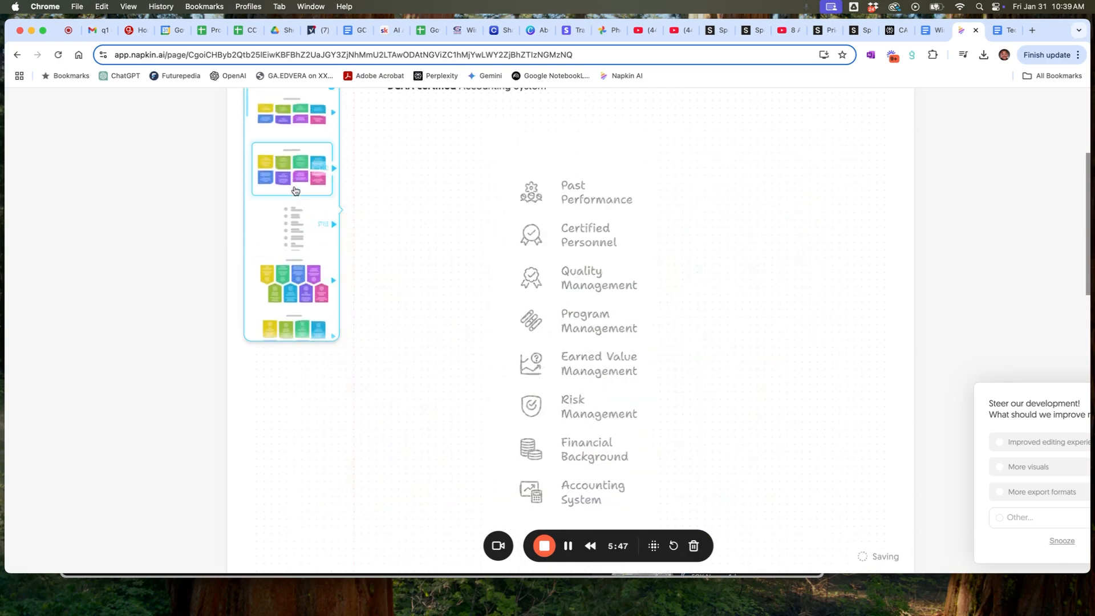
pyautogui.click(295, 184)
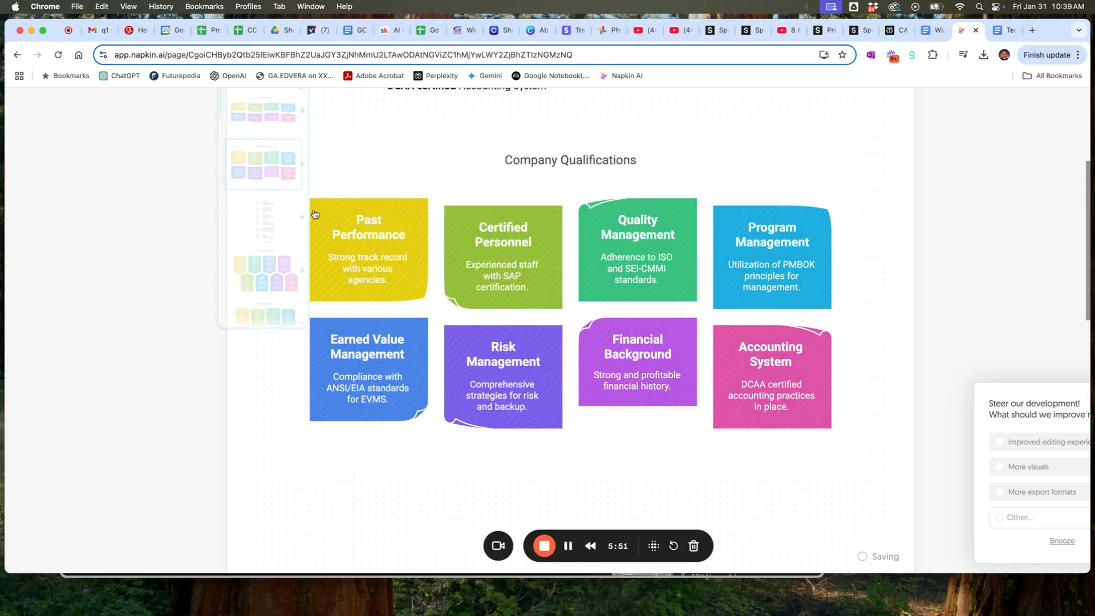
# Compare the card, brain, gear and keys designs, and preview the Factors Contributing to TEAM ABC's Competitiveness visual.
pyautogui.scroll(5, 264, 195)
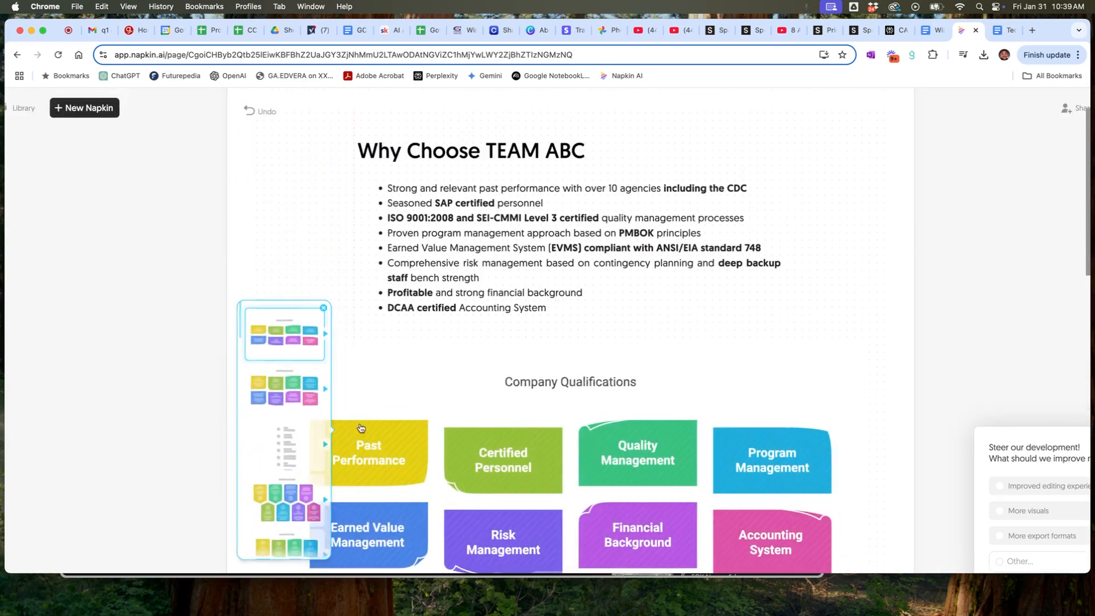
pyautogui.scroll(-3, 294, 367)
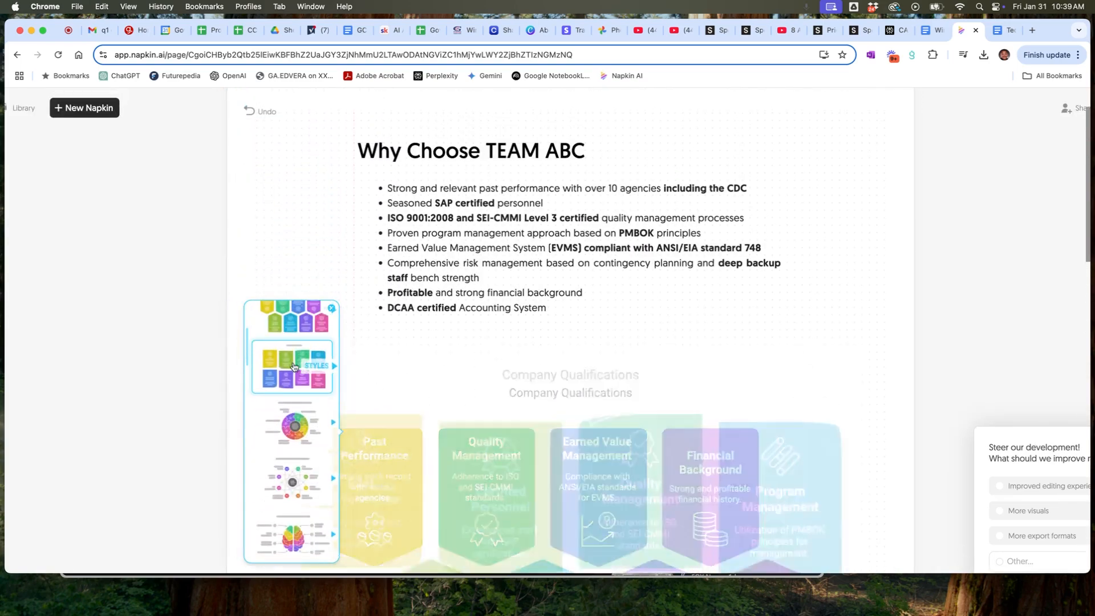
pyautogui.scroll(-4, 294, 371)
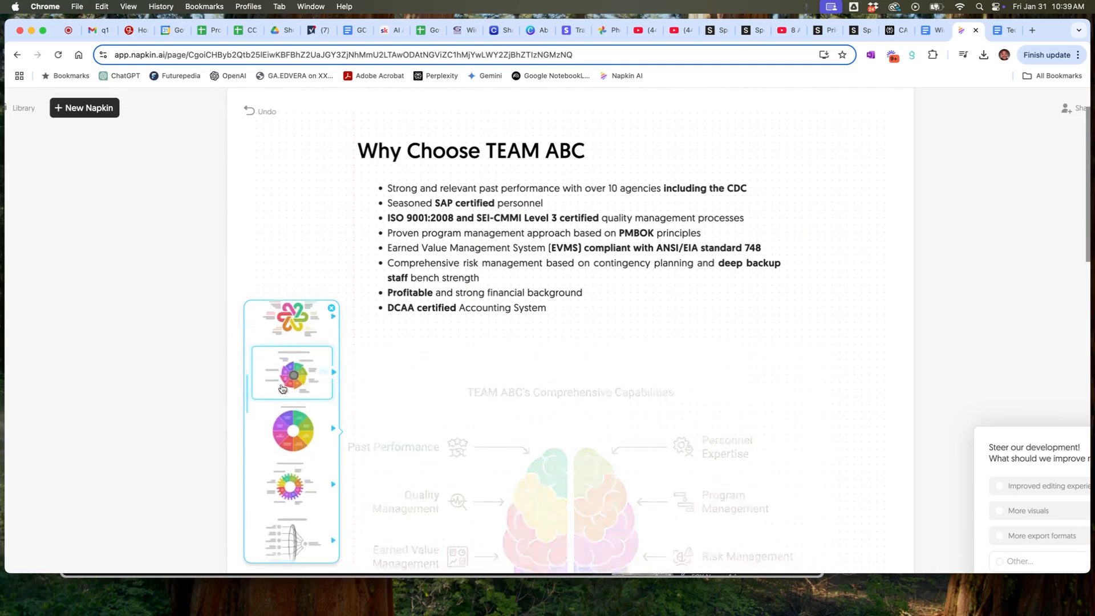
pyautogui.scroll(-4, 285, 376)
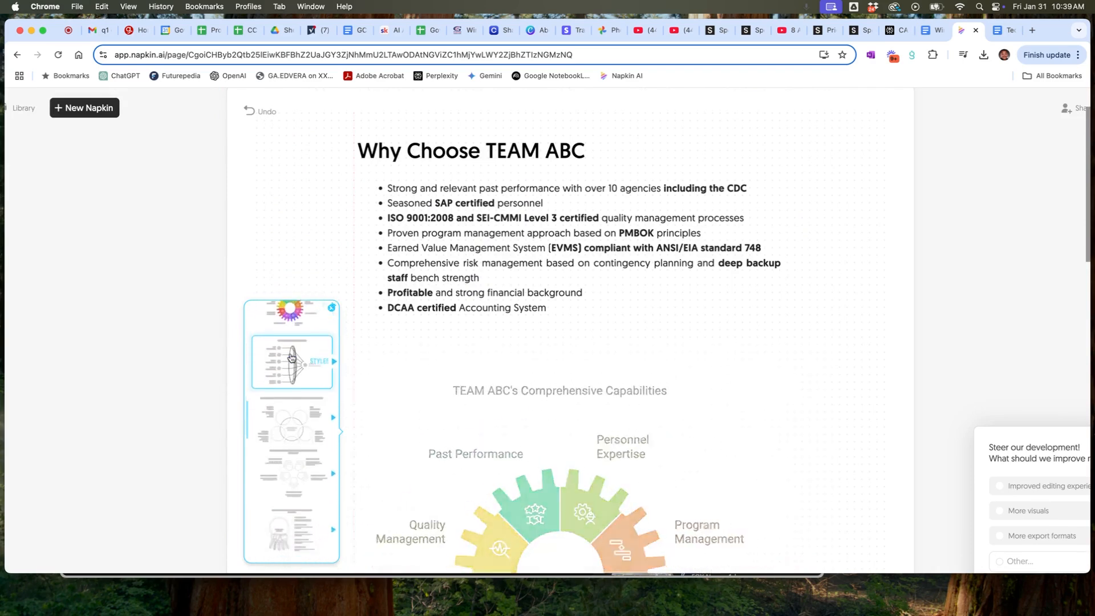
pyautogui.scroll(-4, 291, 357)
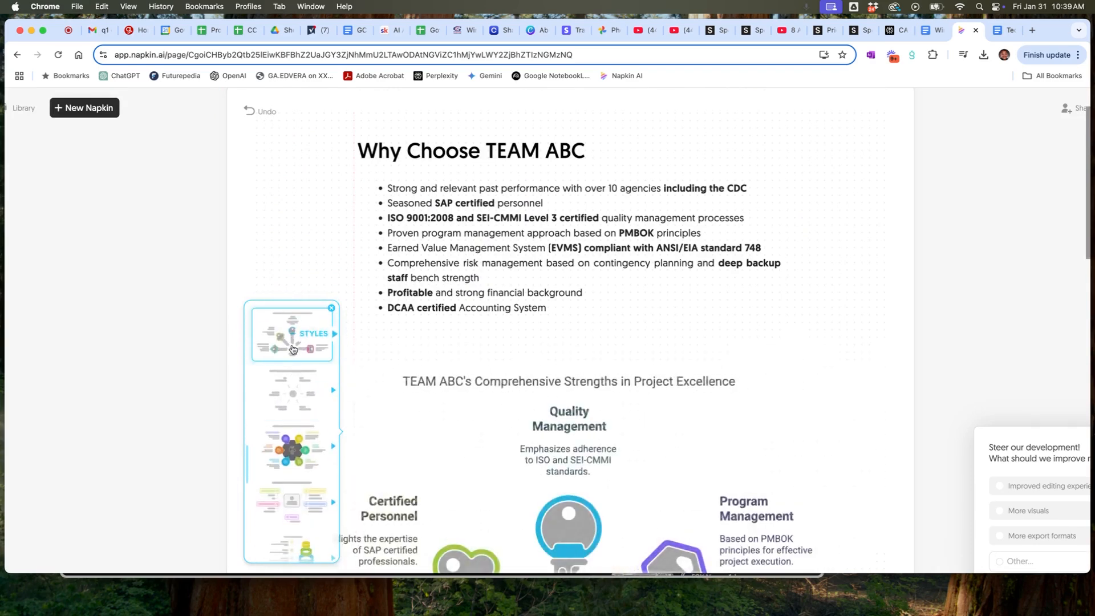
pyautogui.scroll(-4, 292, 343)
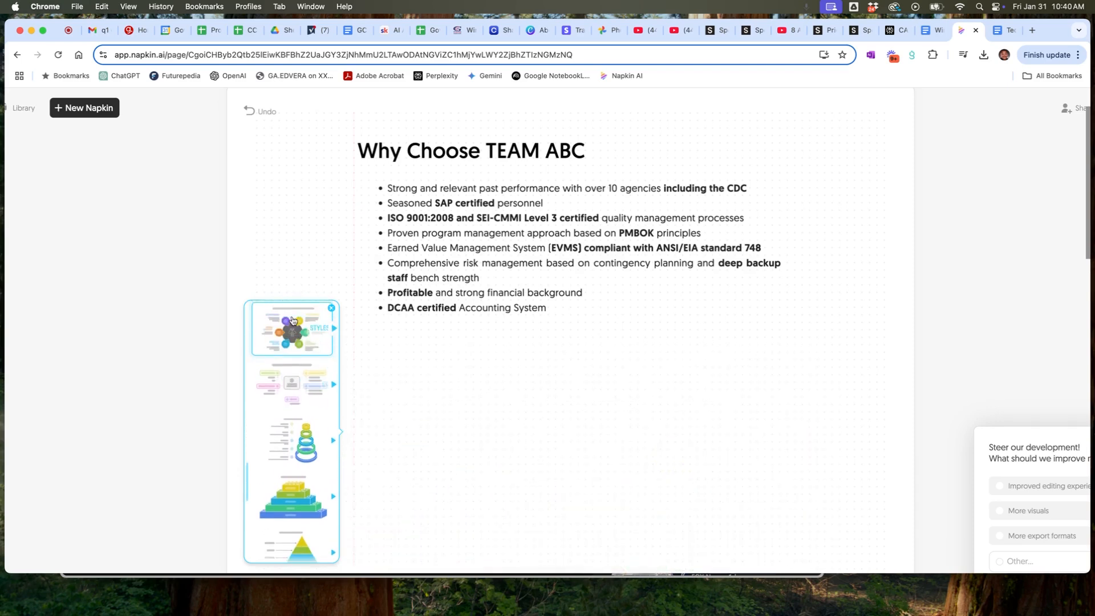
pyautogui.click(292, 320)
pyautogui.scroll(-2, 622, 358)
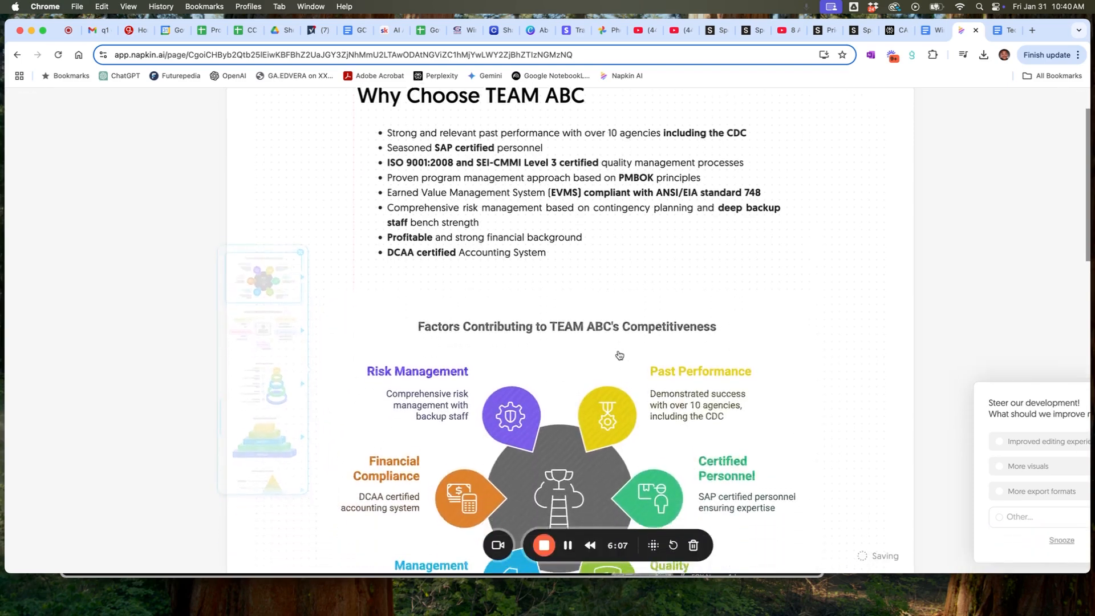
# Compare the TEAM ABC's Competitive Edge designs: brick pyramid, cube pyramid, fan chart and pipe diagram.
pyautogui.scroll(-4, 619, 354)
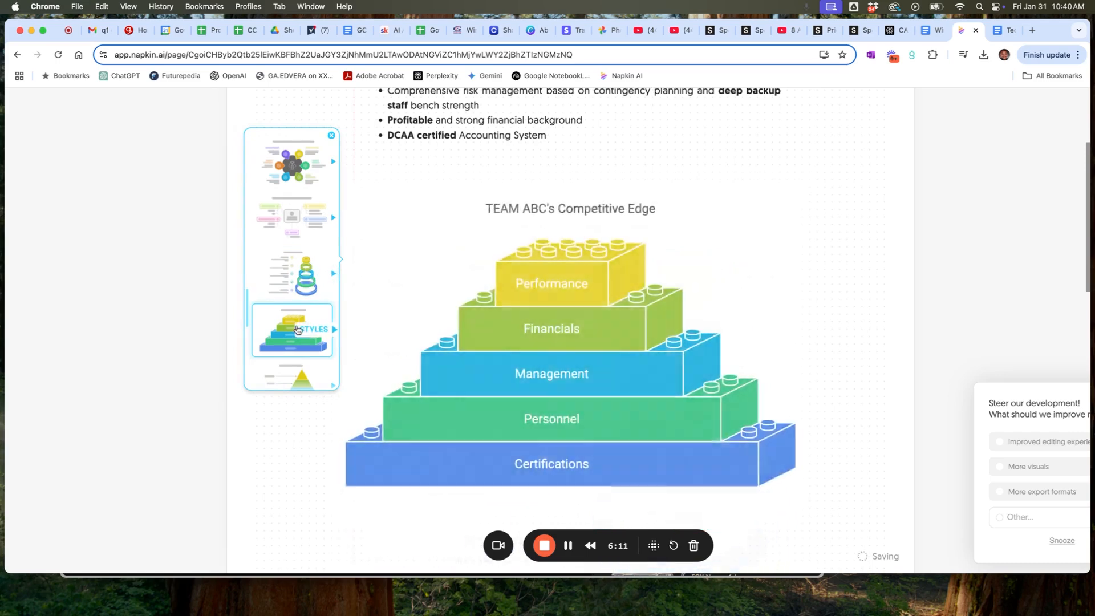
pyautogui.scroll(-3, 295, 326)
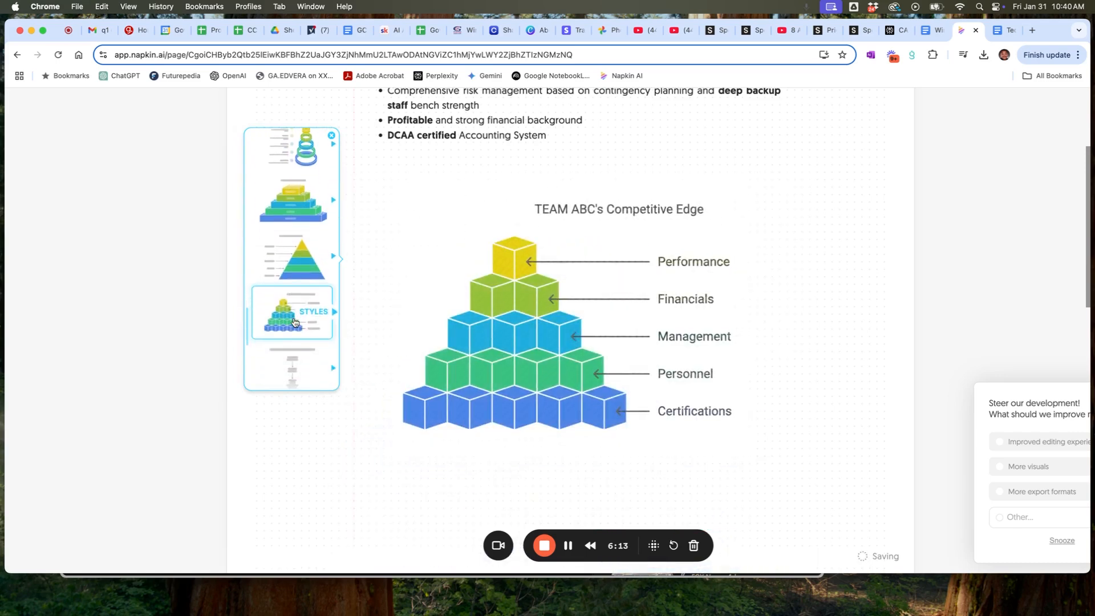
pyautogui.scroll(-3, 294, 322)
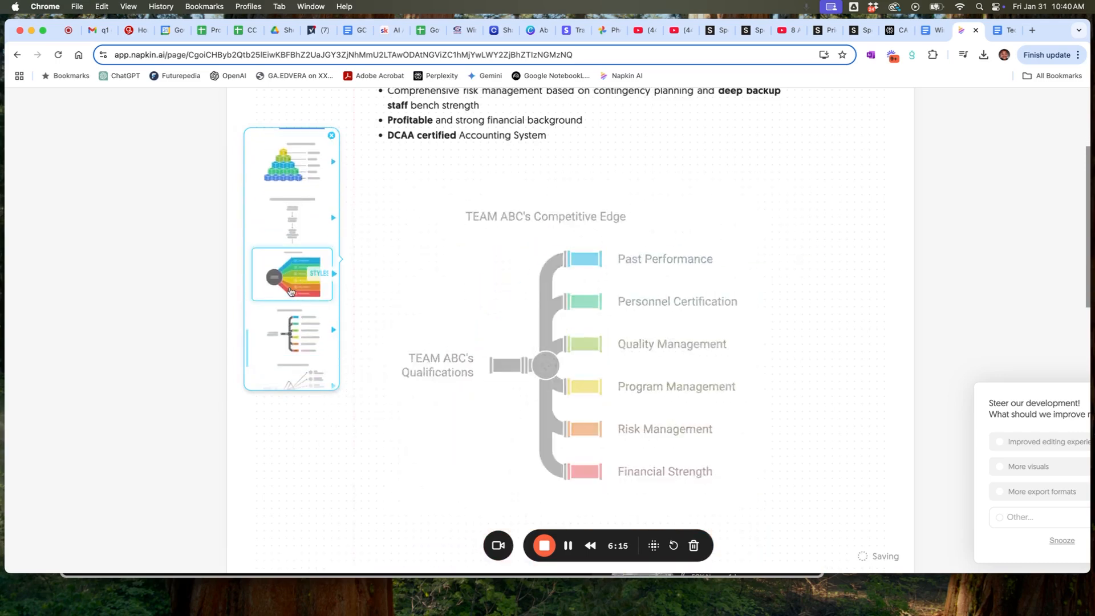
pyautogui.scroll(-1, 290, 291)
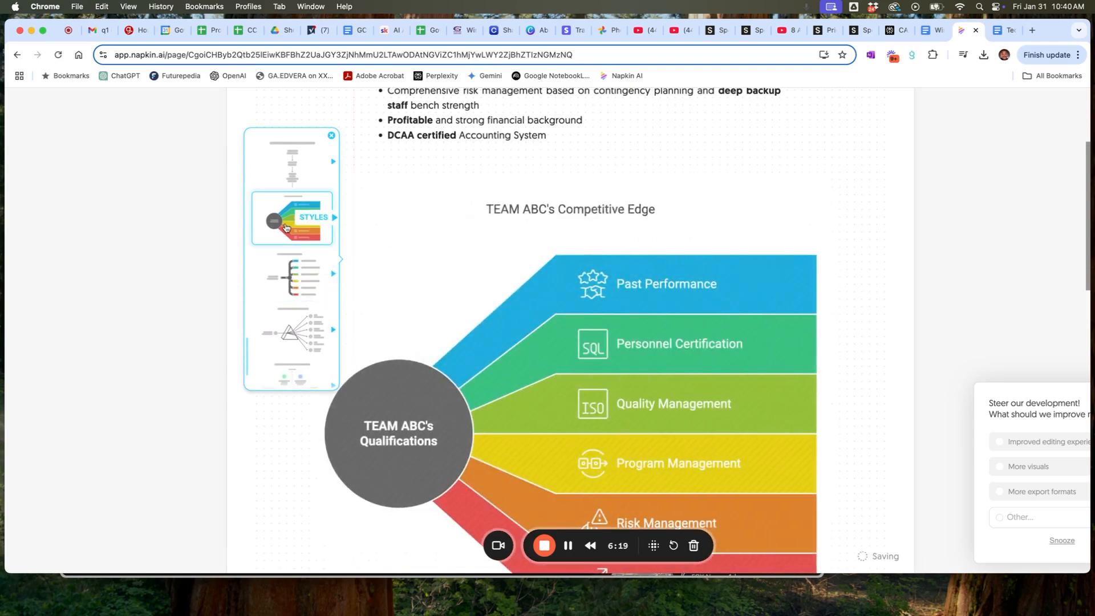
pyautogui.scroll(-1, 286, 234)
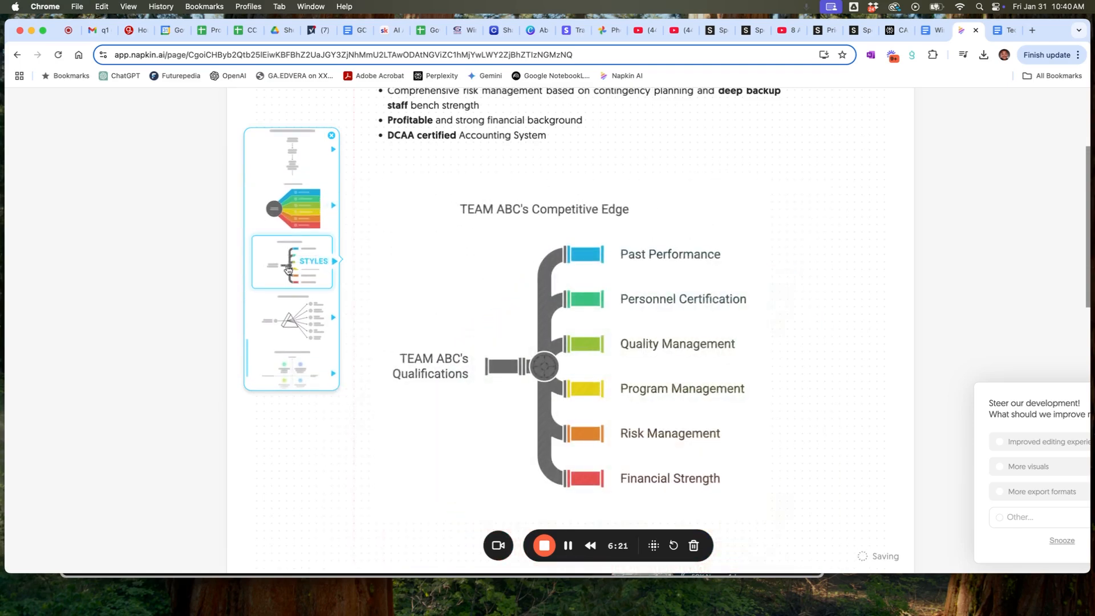
# Compare the remaining TEAM ABC designs, including the quadrant, four-arrow circle, Venn diagram, podium and keyring visuals.
pyautogui.scroll(-2, 288, 269)
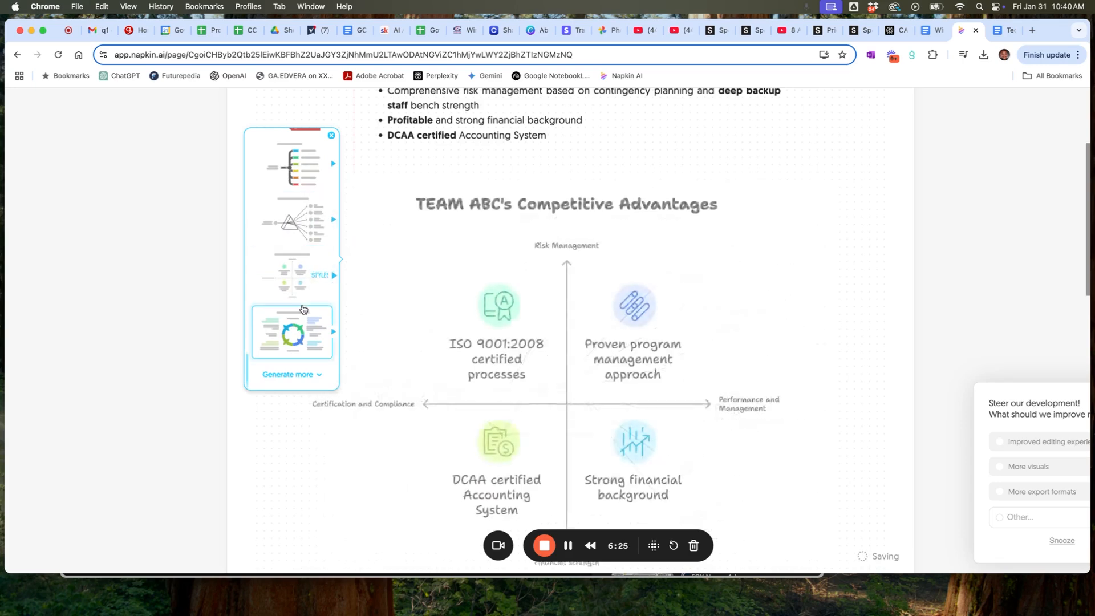
pyautogui.scroll(1, 301, 336)
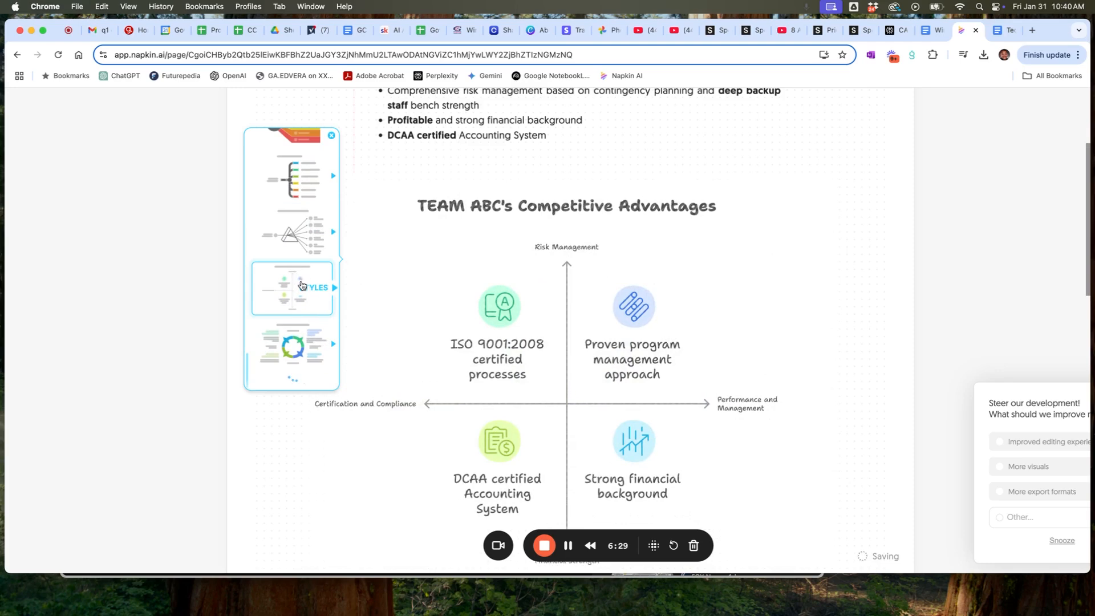
pyautogui.scroll(-2, 301, 282)
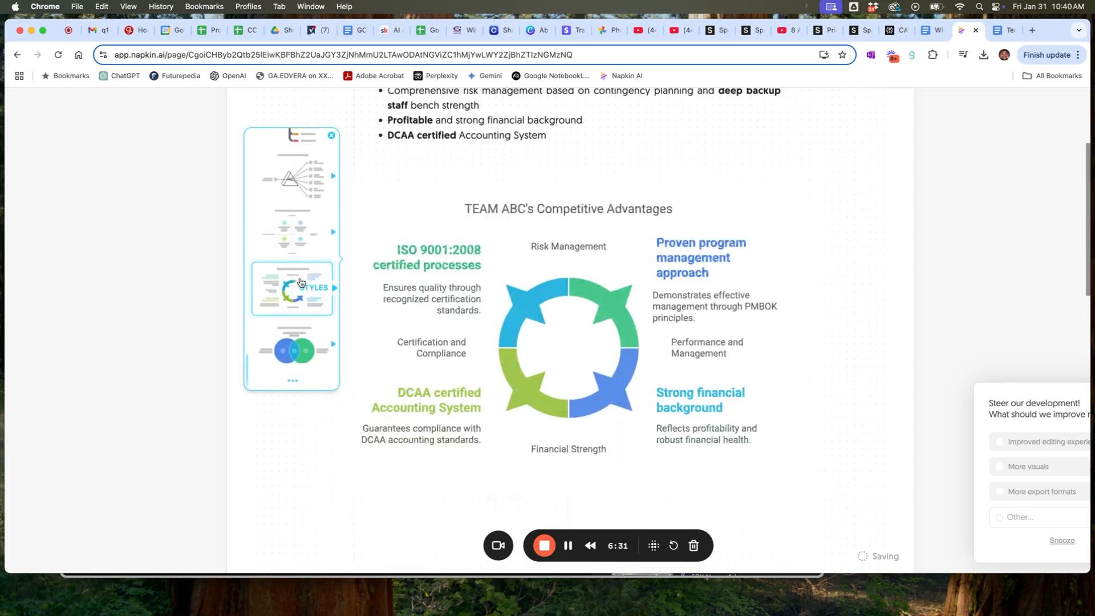
pyautogui.scroll(5, 302, 304)
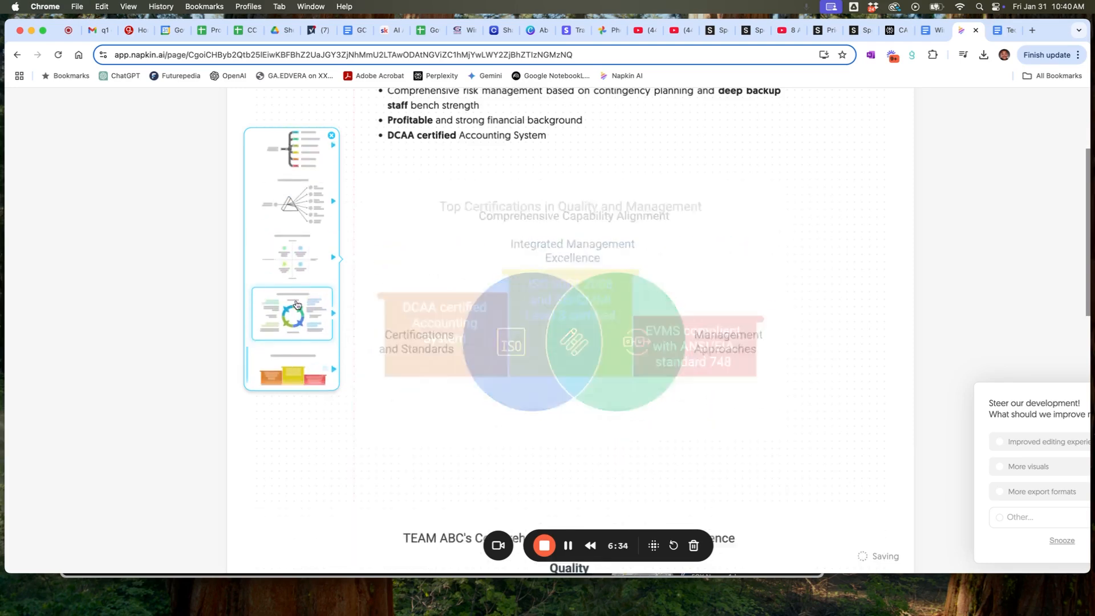
pyautogui.scroll(-5, 297, 299)
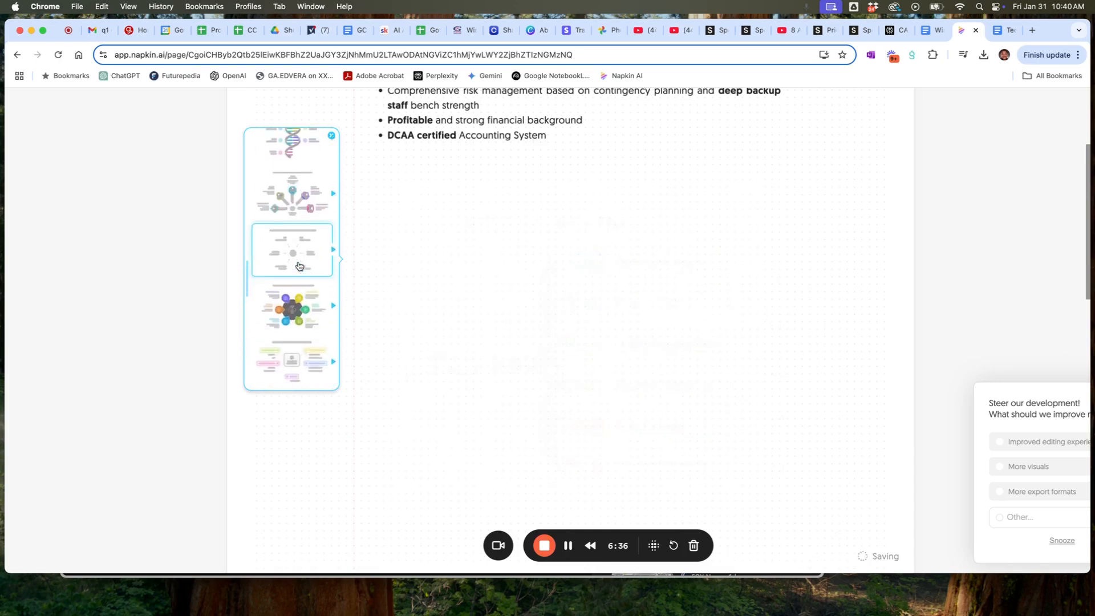
pyautogui.scroll(-5, 300, 264)
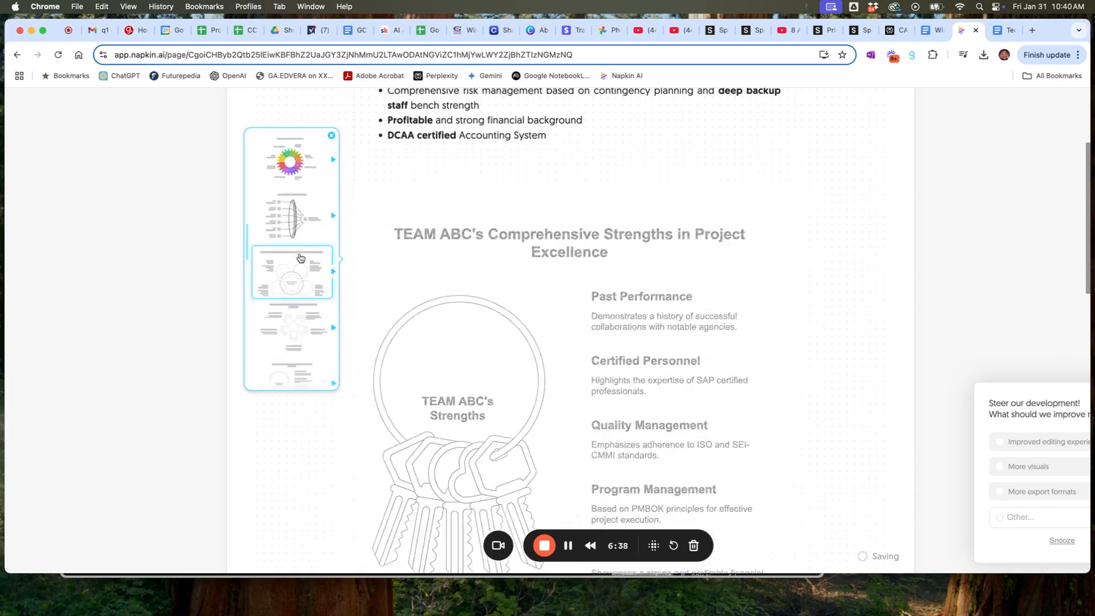
# Insert the Company Qualifications card grid in its solid multicoloured style with icons below the bullets.
pyautogui.scroll(2, 297, 223)
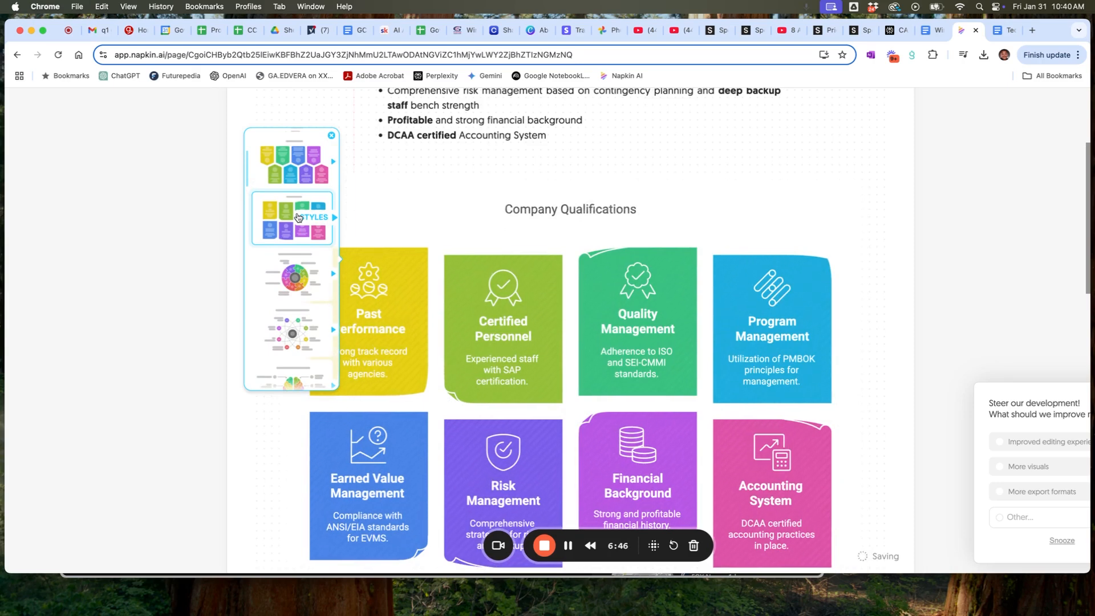
pyautogui.click(312, 217)
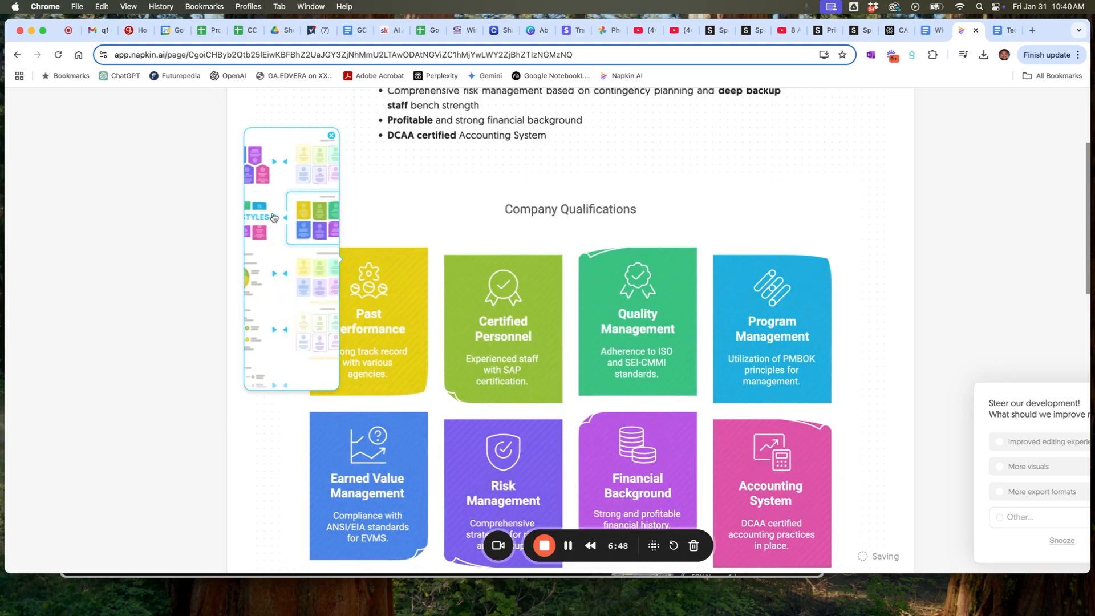
pyautogui.click(301, 219)
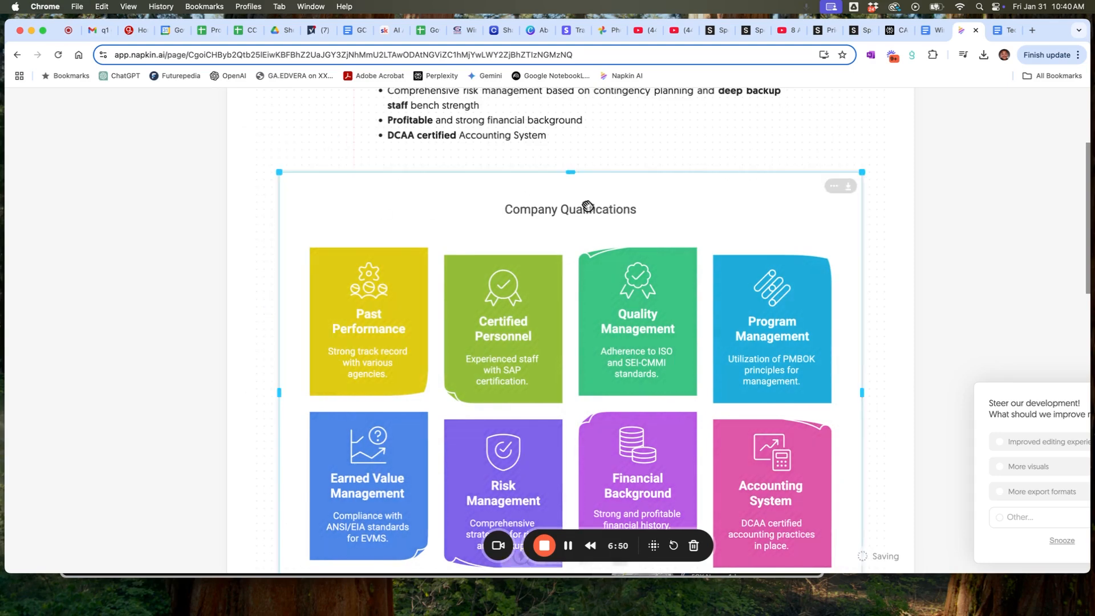
# Download the Company Qualifications visual as a PNG in light color mode with the background on and 1x resolution.
pyautogui.scroll(-2, 730, 317)
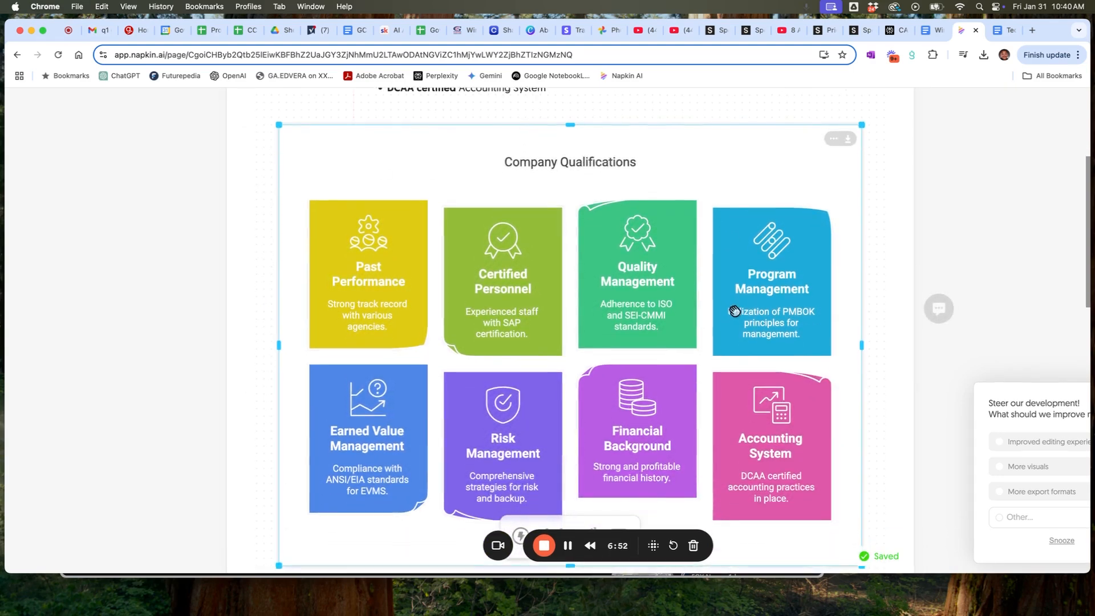
pyautogui.click(849, 140)
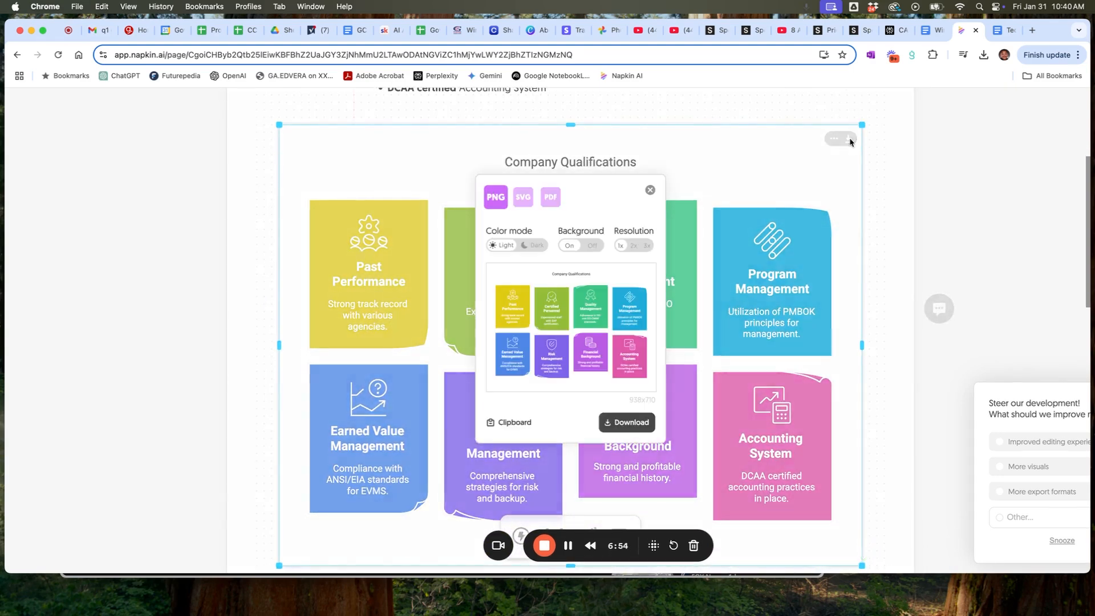
pyautogui.click(635, 423)
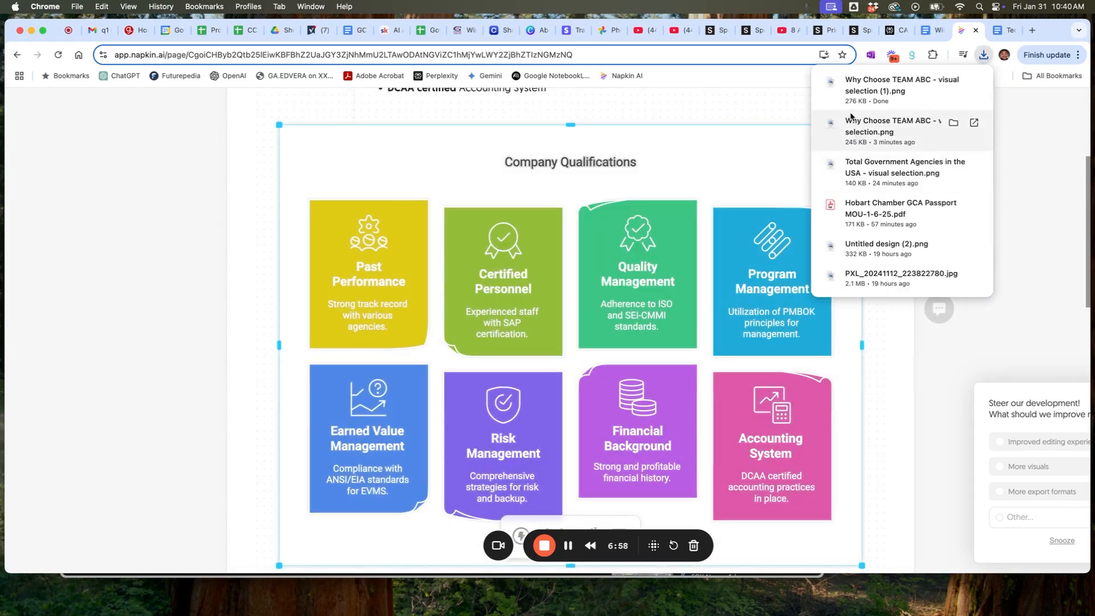
# Open the downloaded "Why Choose TEAM ABC - visual selection (1).png" in Preview from the Downloads folder and copy its image.
pyautogui.hotkey('ctrl', 'Up')
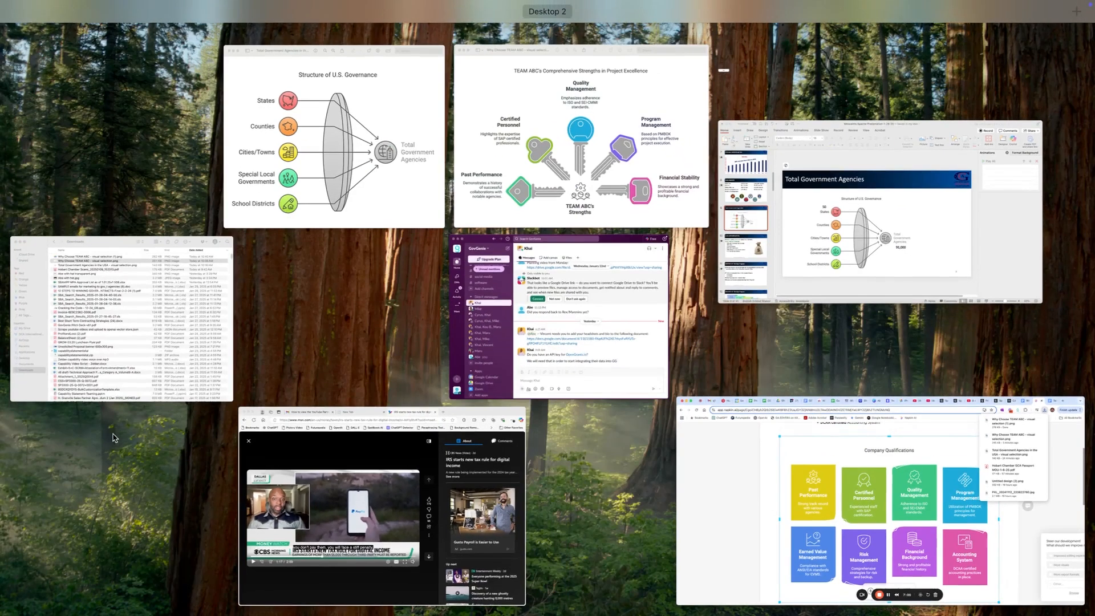
pyautogui.click(120, 320)
pyautogui.doubleClick(180, 172)
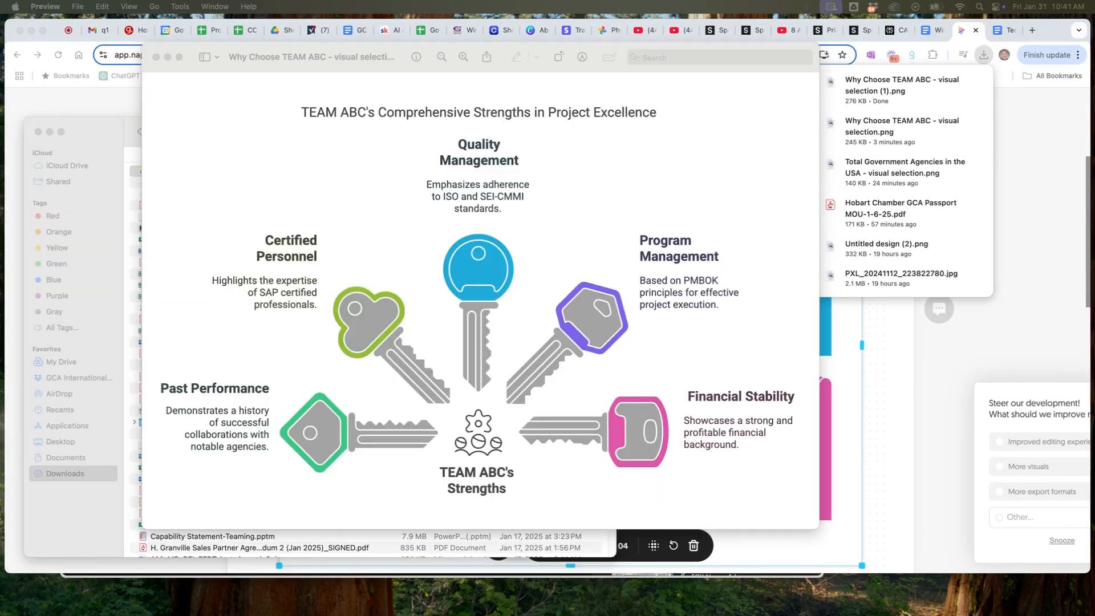
pyautogui.moveTo(484, 312); pyautogui.dragTo(578, 85)
pyautogui.rightClick(412, 186)
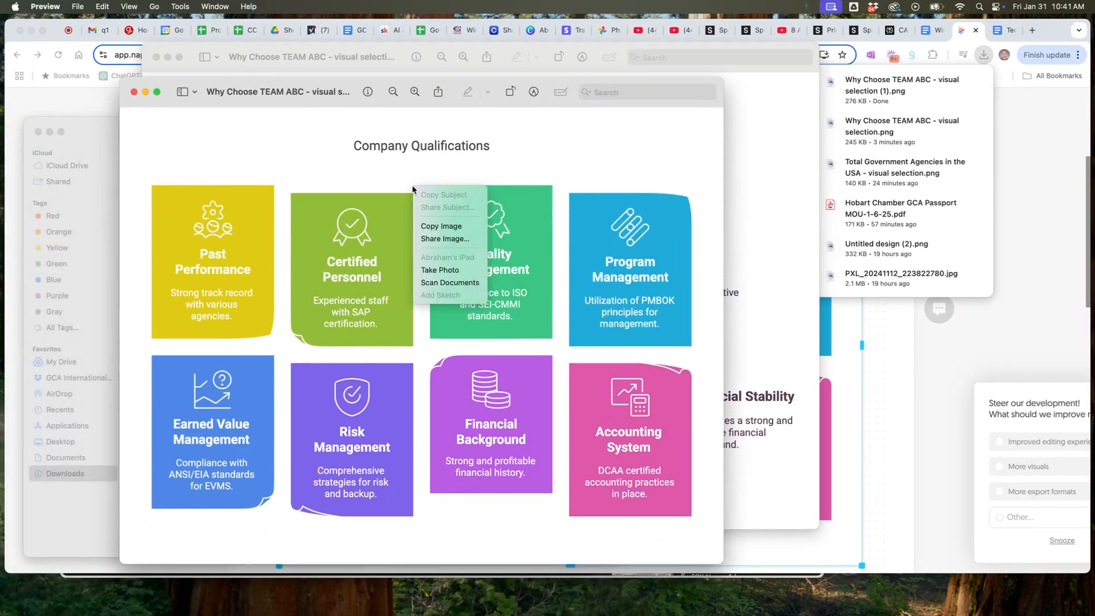
pyautogui.click(440, 226)
# Switch to the Technical Proposal Sample-ABC Consultants document in Google Docs.
pyautogui.hotkey('ctrl', 'Up')
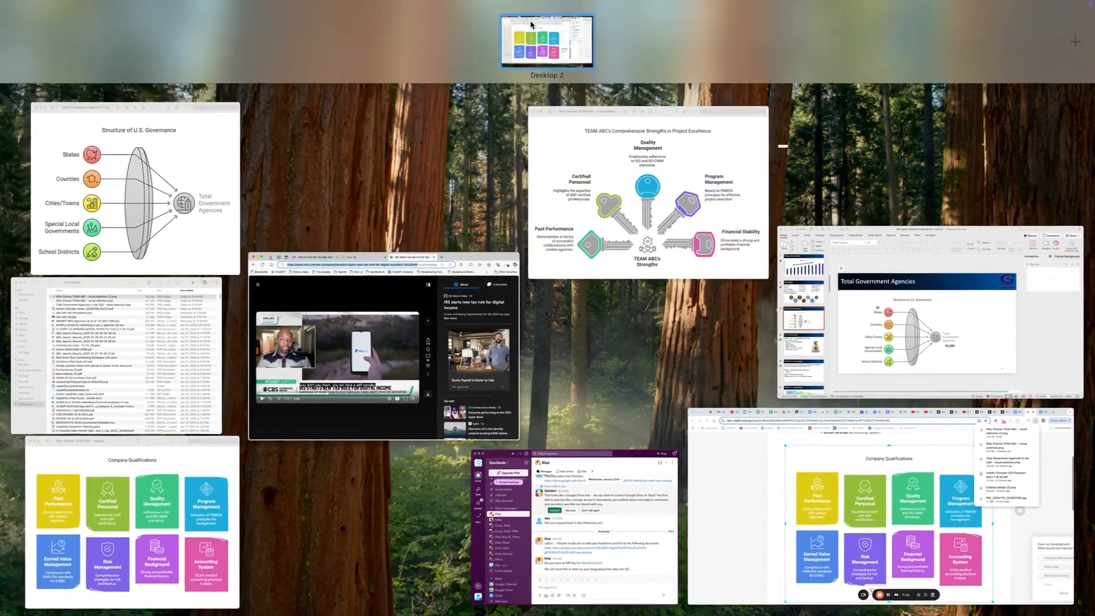
pyautogui.click(581, 36)
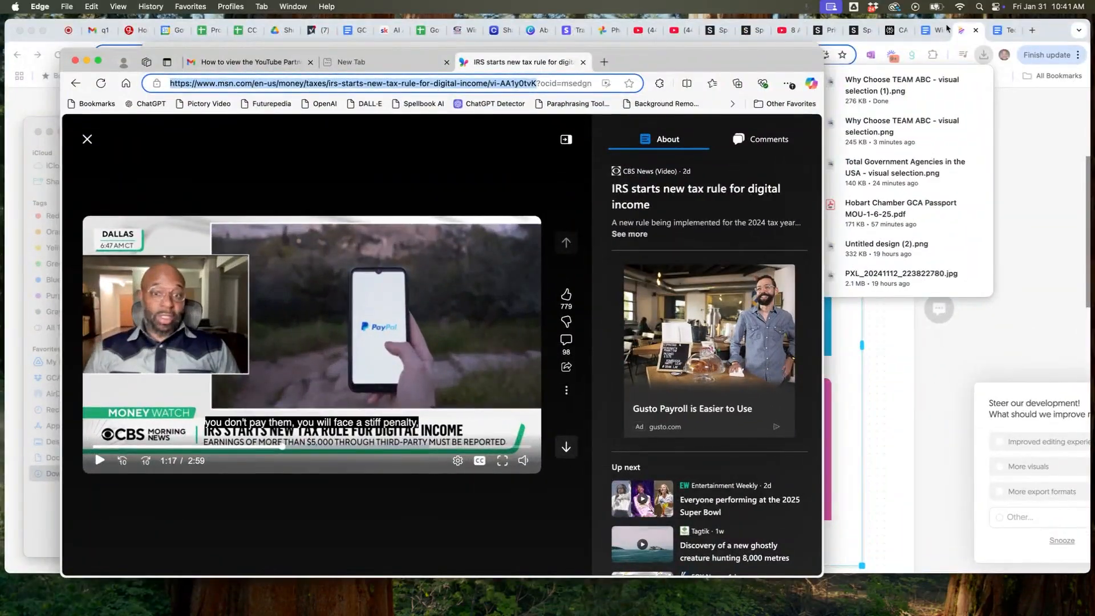
pyautogui.click(1002, 32)
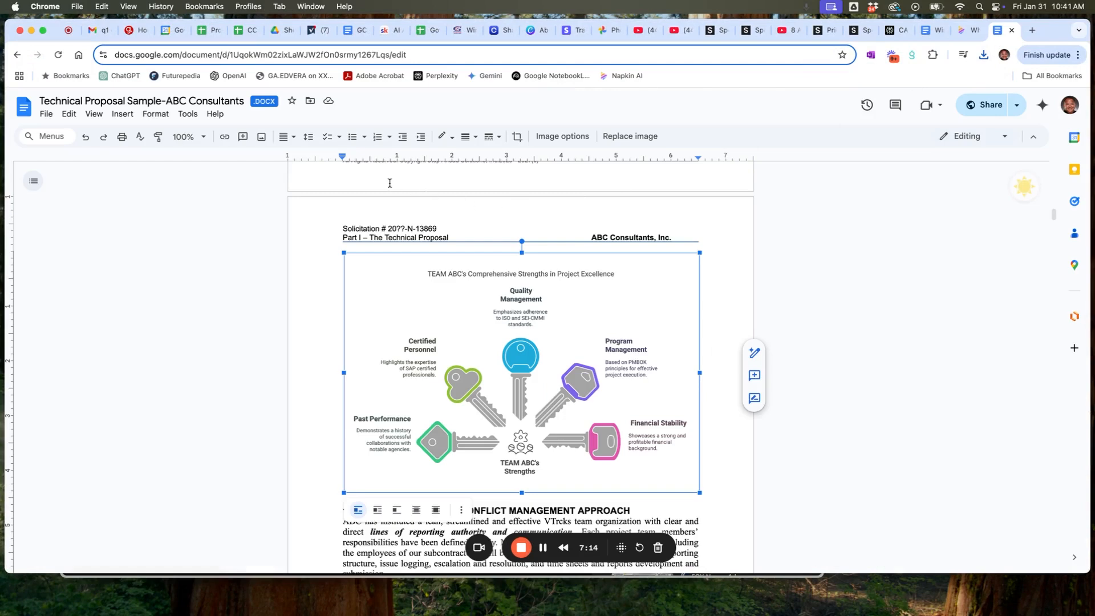
# Paste the copied Company Qualifications image on a new line between the keys visual and section 1.1, and check its placement.
pyautogui.scroll(-2, 406, 197)
pyautogui.click(703, 440)
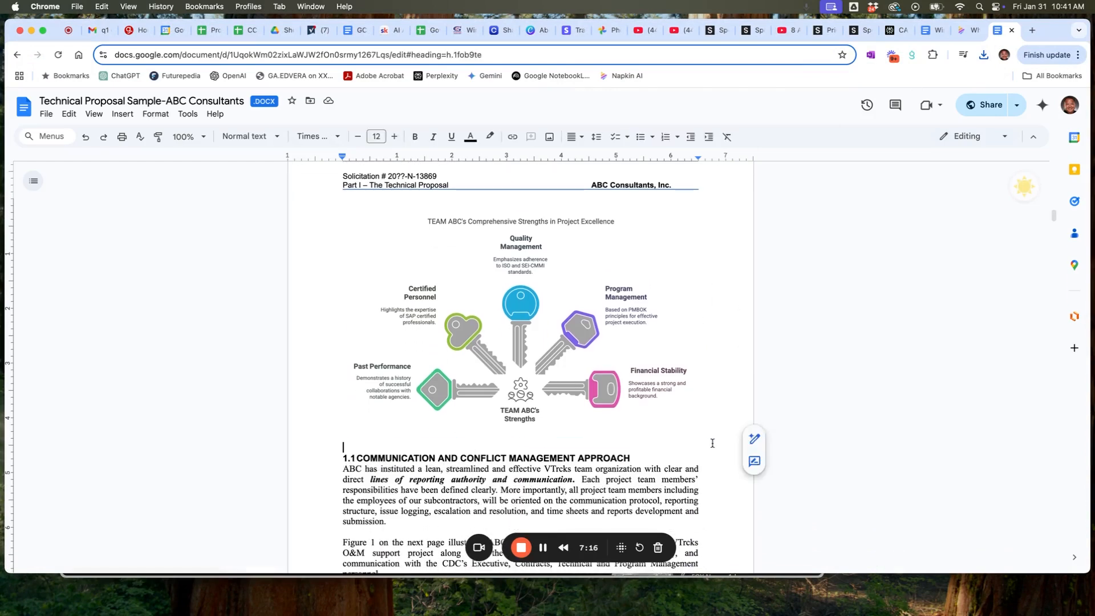
pyautogui.press('Return')
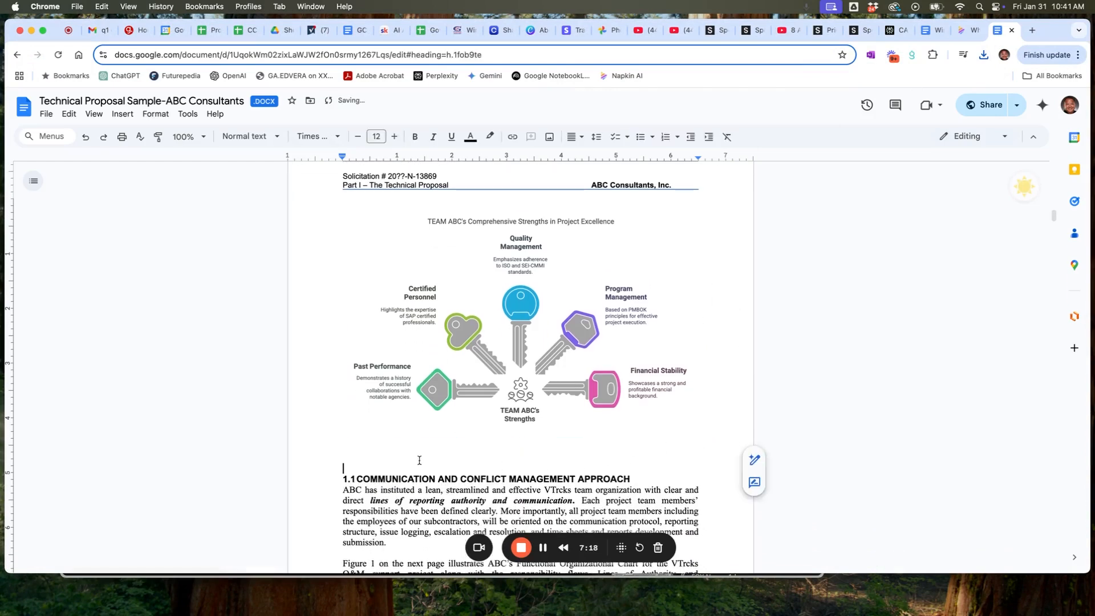
pyautogui.click(349, 441)
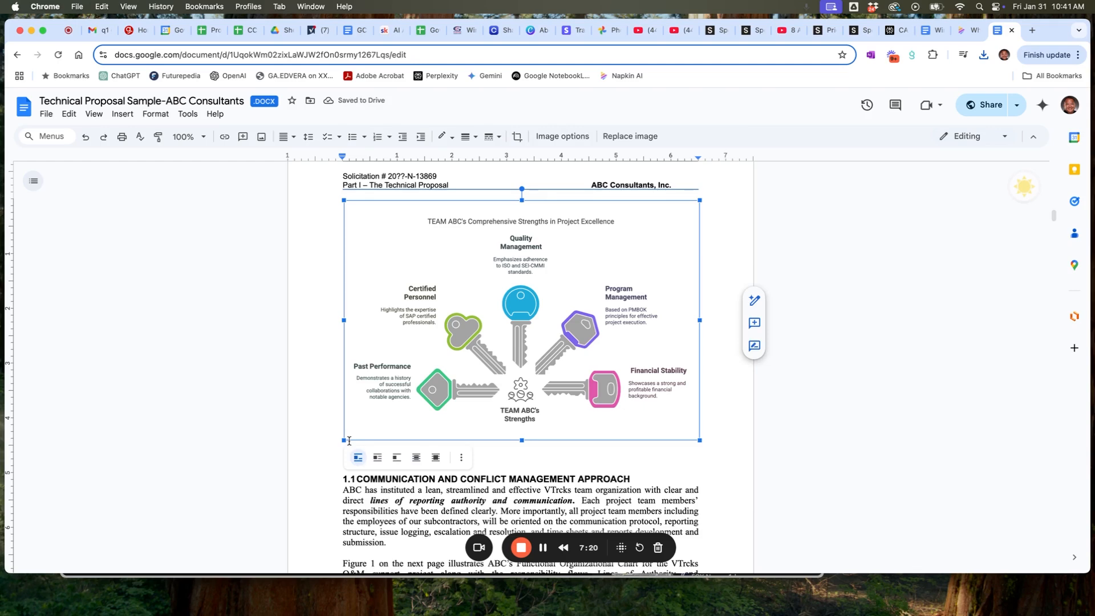
pyautogui.click(331, 460)
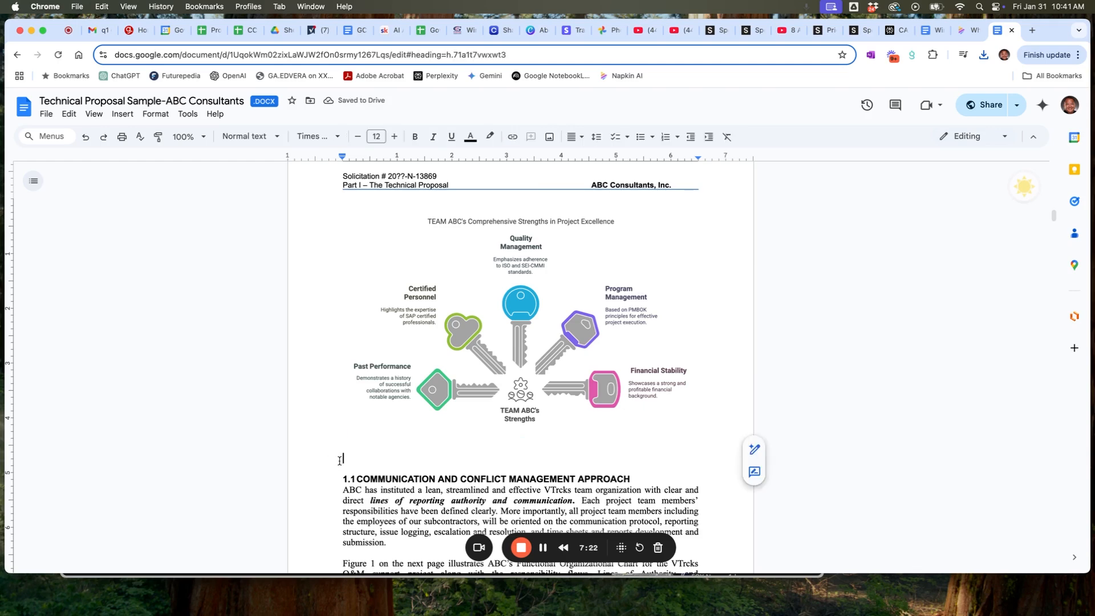
pyautogui.press('super+v')
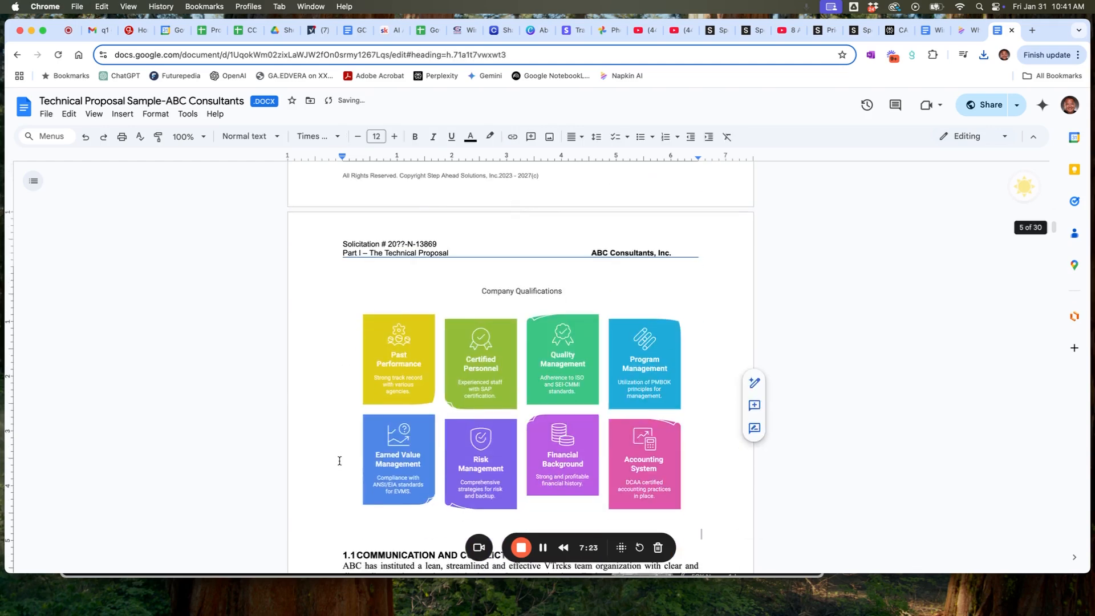
pyautogui.click(443, 395)
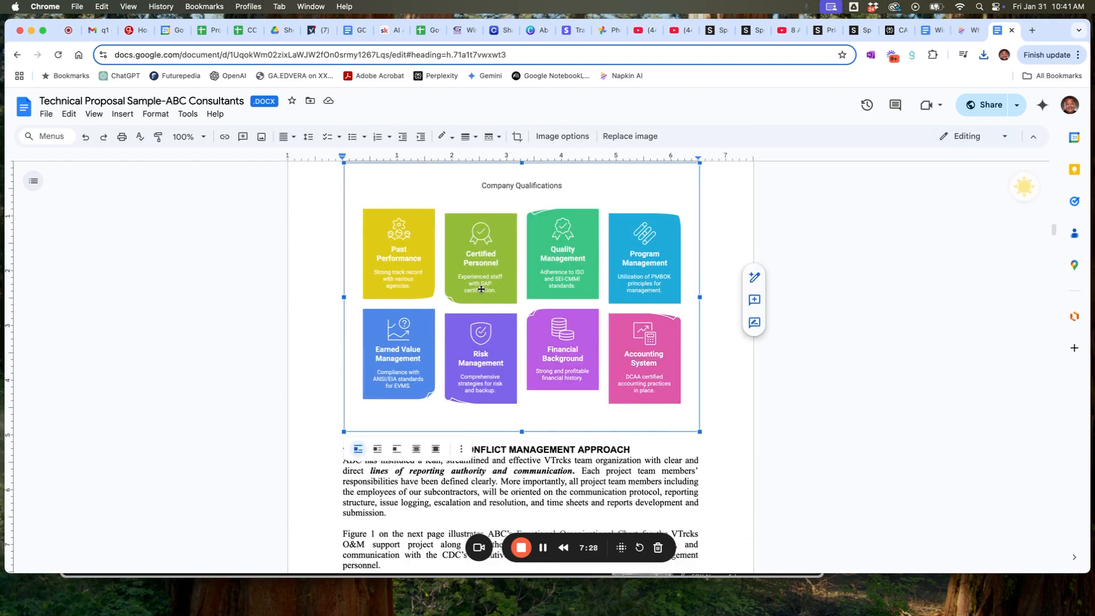
pyautogui.scroll(-1, 480, 289)
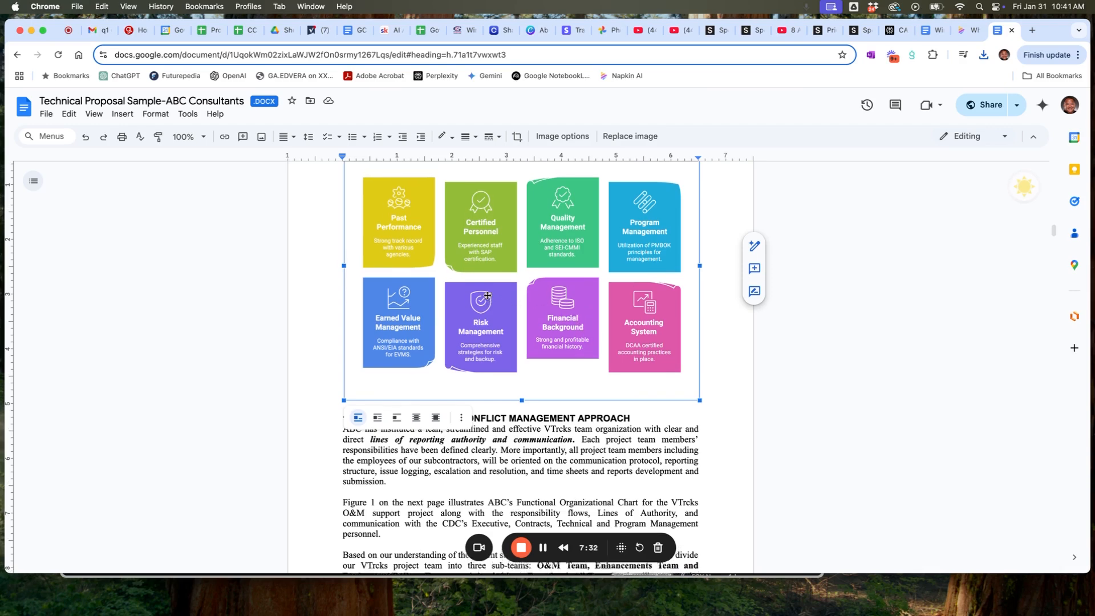
pyautogui.scroll(1, 494, 296)
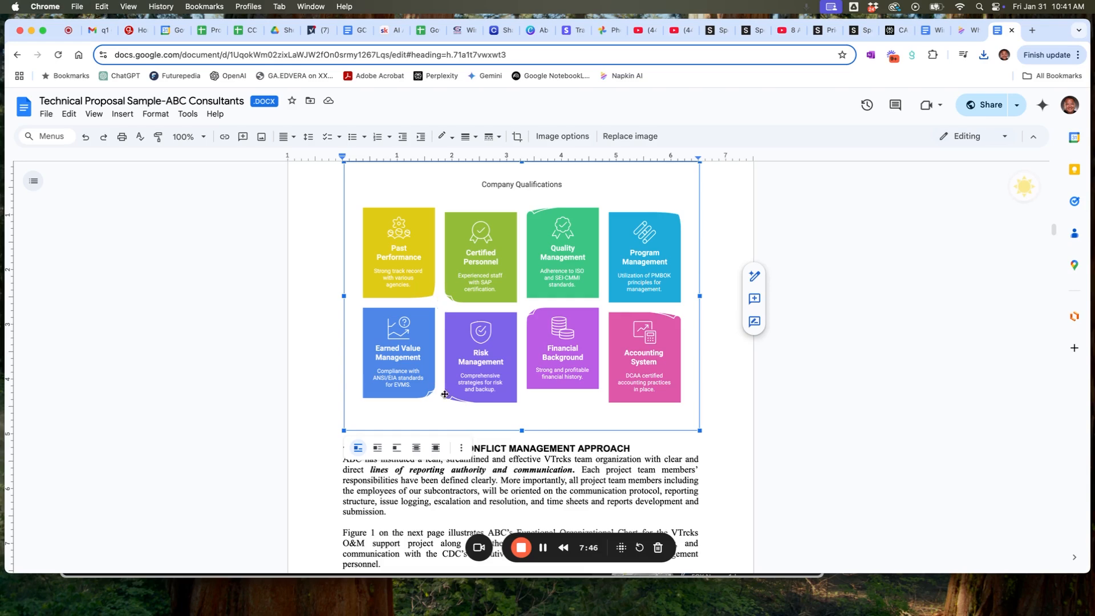
pyautogui.click(530, 470)
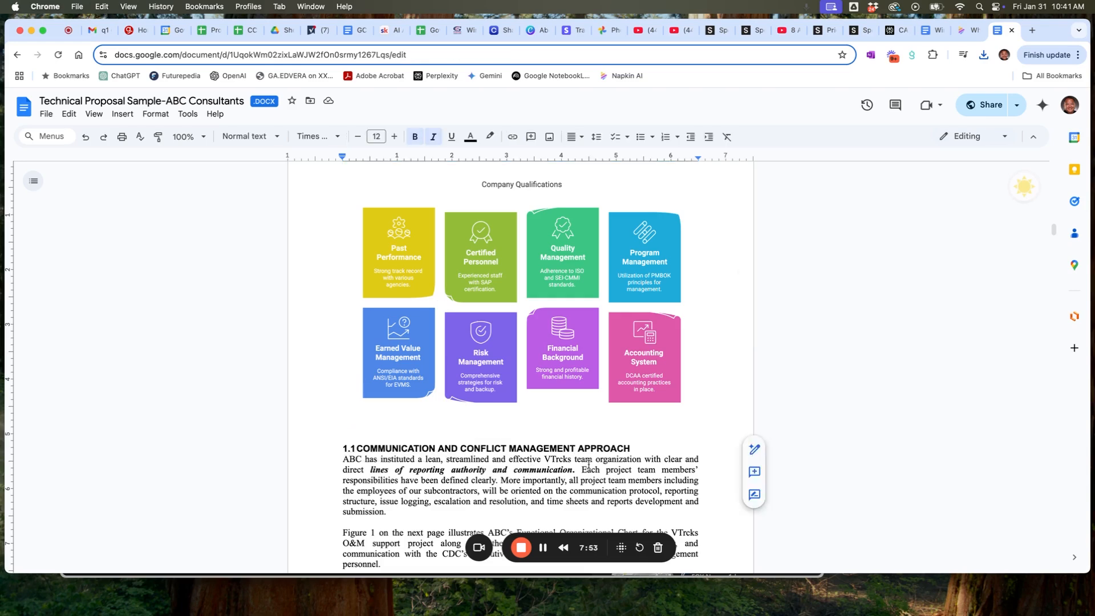
# Switch to the Mescalero Apache presentation in PowerPoint and show slide 10, SLED OPPORTUNITIES.
pyautogui.hotkey('ctrl', 'Up')
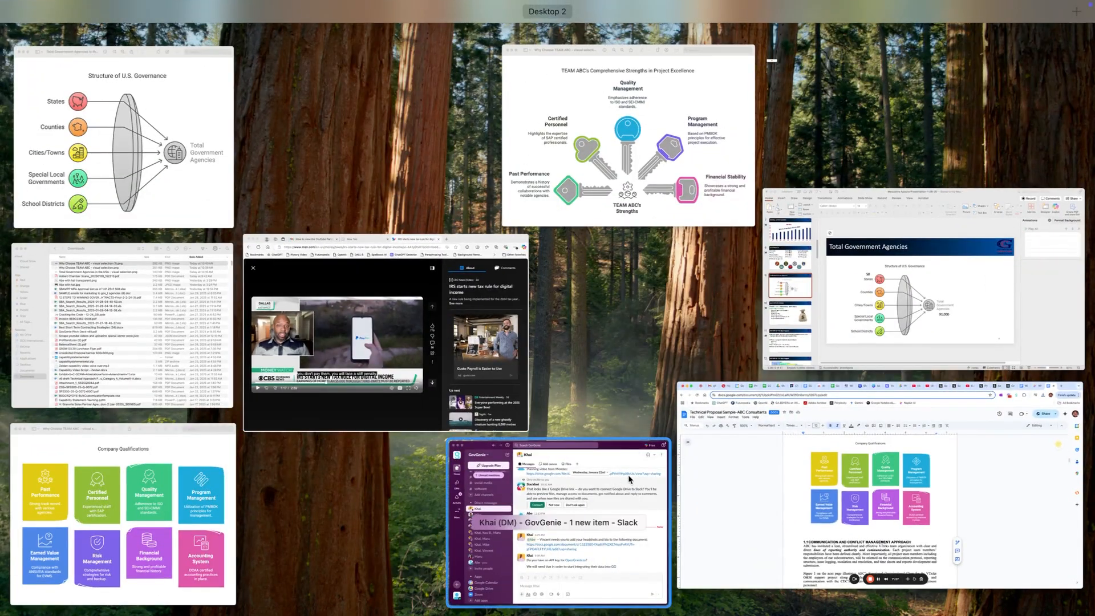
pyautogui.hotkey('ctrl', 'Up')
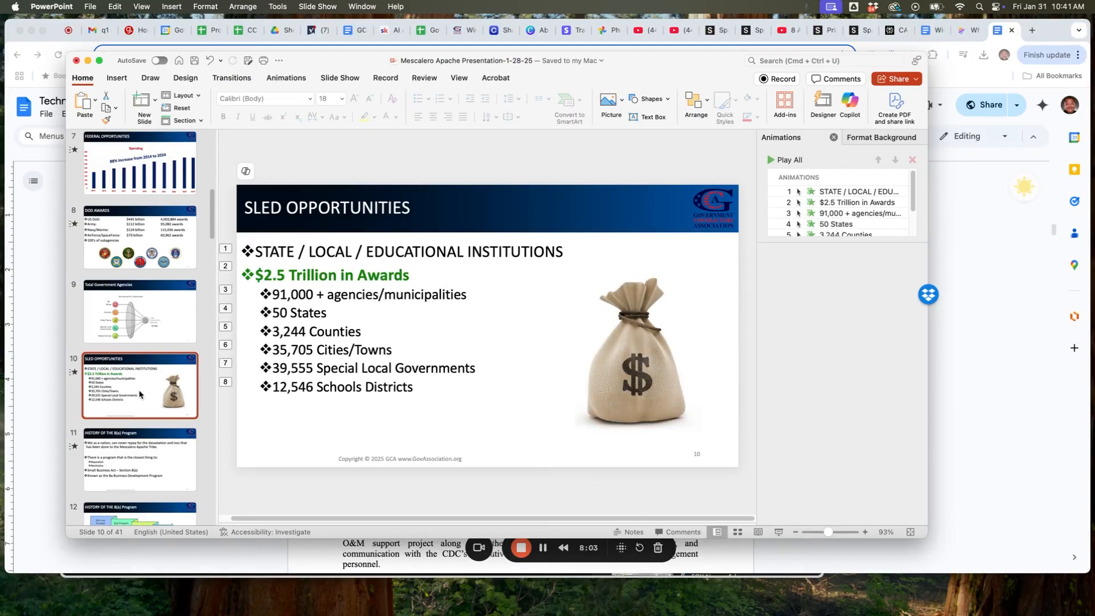